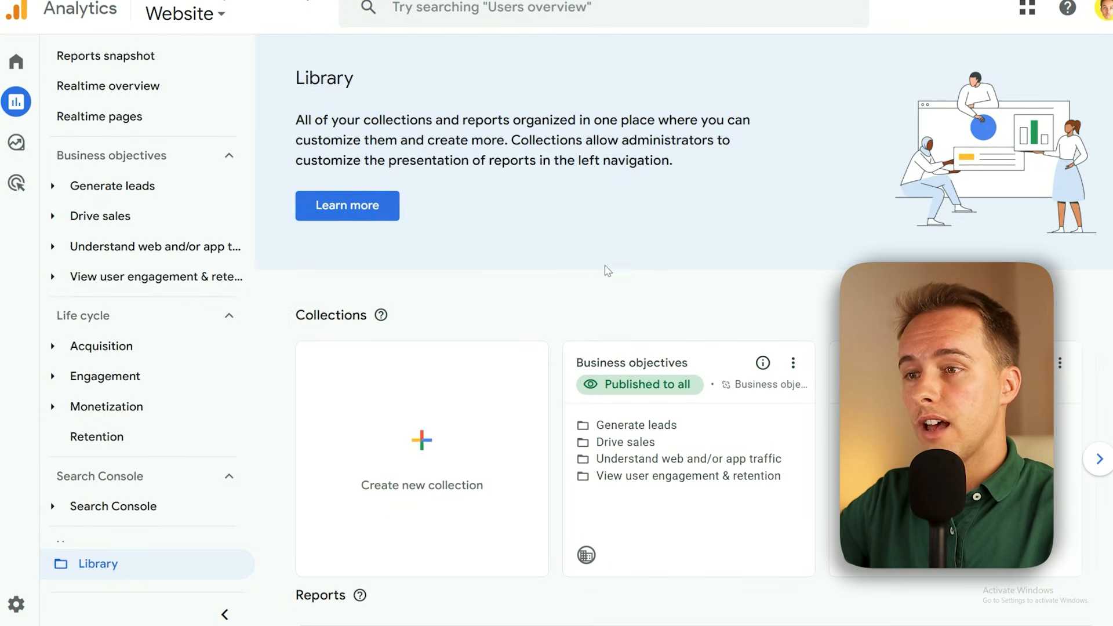
Create a new detail report from the Library's reports list, starting from the Blank option
scroll(684, 307, "down", 8)
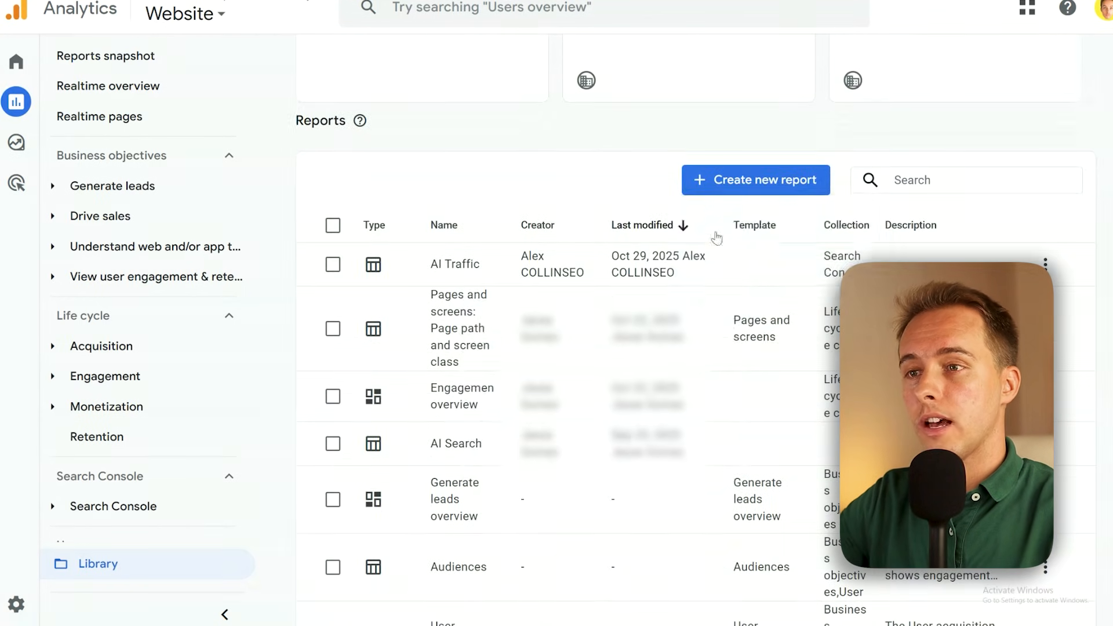
left_click(756, 179)
left_click(751, 263)
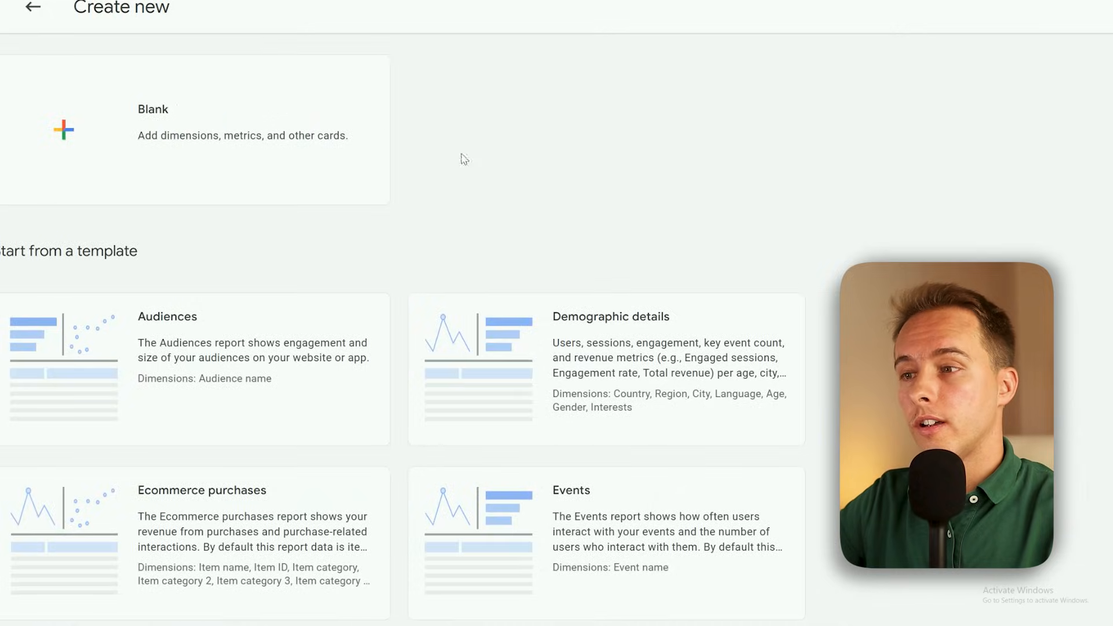
scroll(493, 345, "down", 2)
scroll(497, 251, "up", 2)
left_click(192, 125)
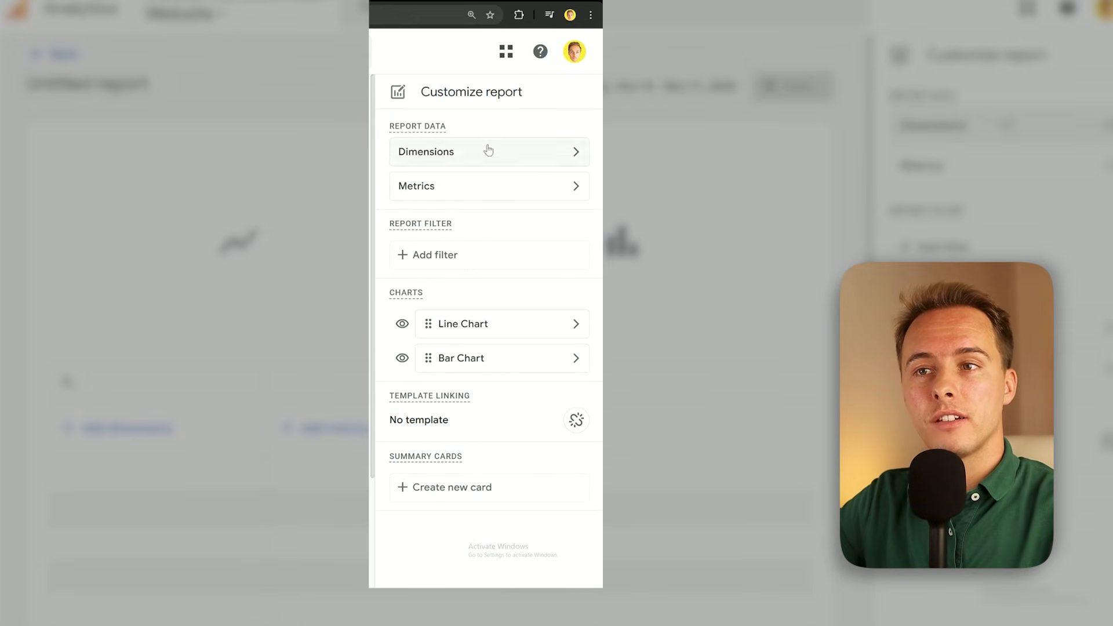
Try to add Session source as the report's primary dimension
left_click(481, 155)
type("session s")
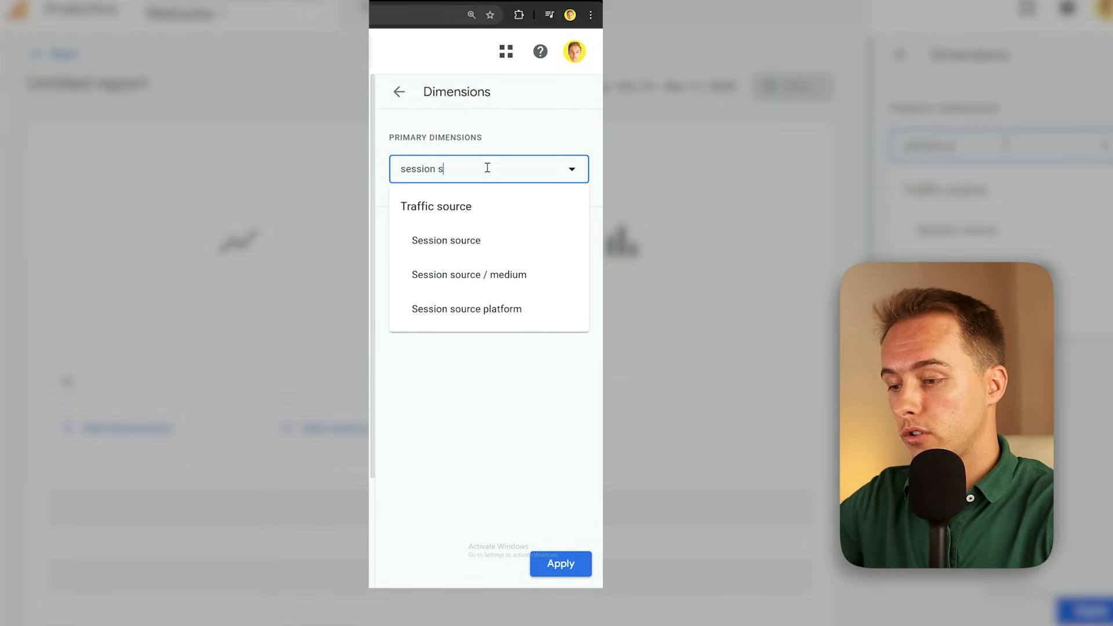
type("our")
left_click(493, 240)
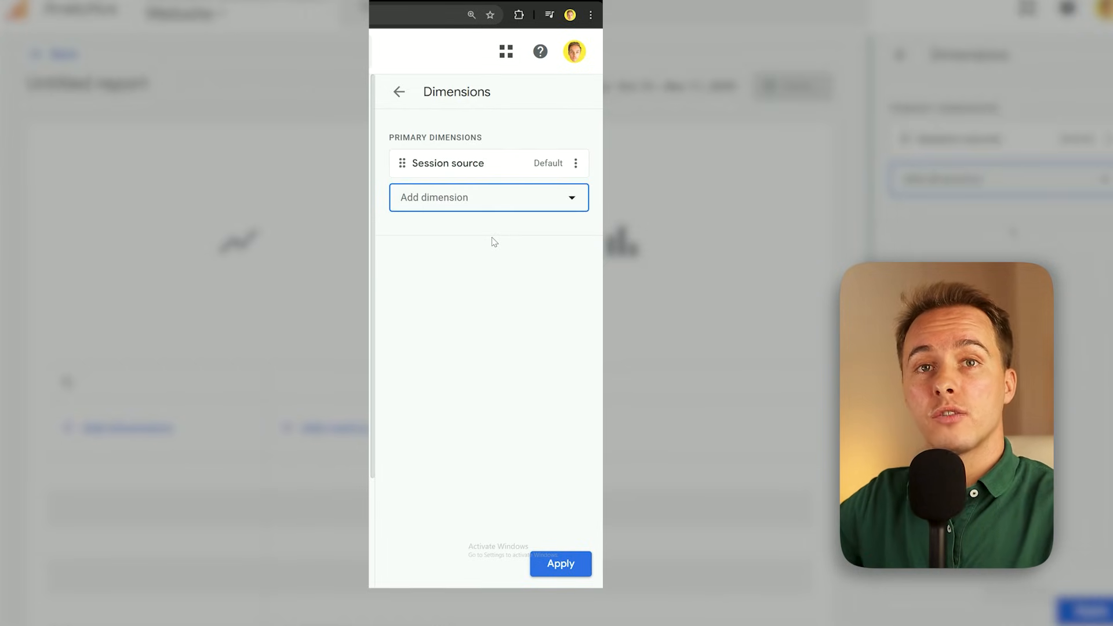
left_click(399, 95)
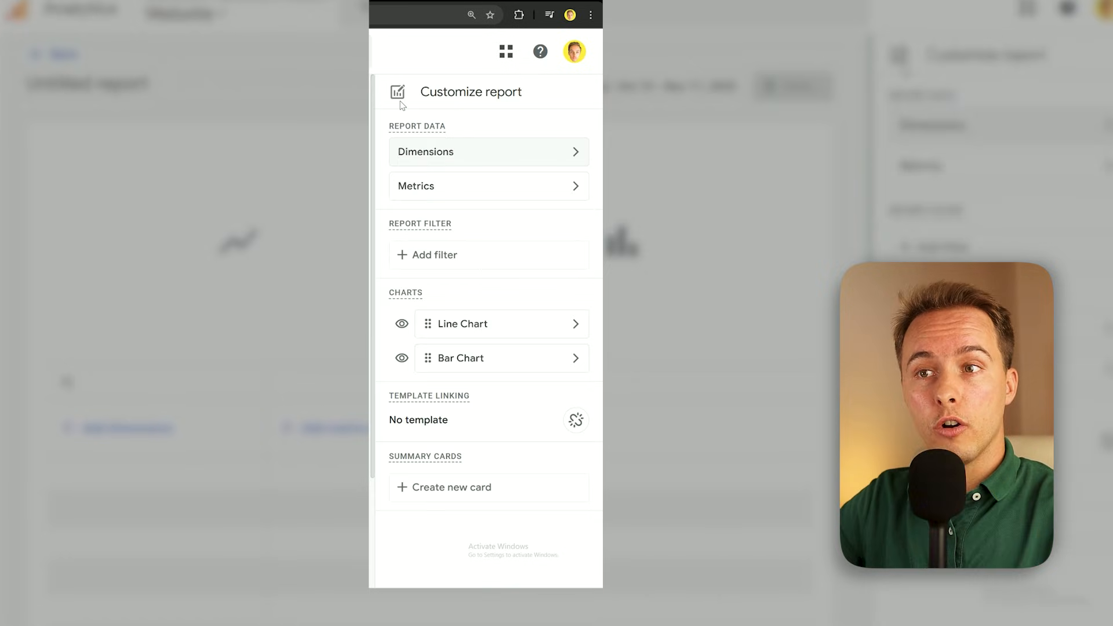
Try to add Total users and Key events to the report's metrics
left_click(443, 186)
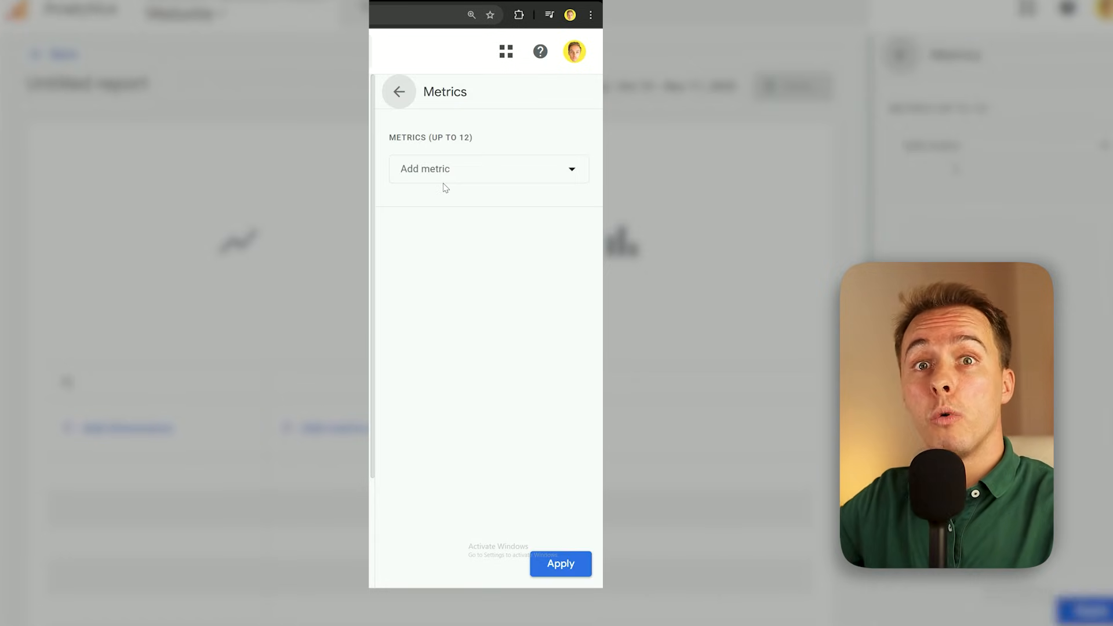
left_click(443, 169)
type("tot")
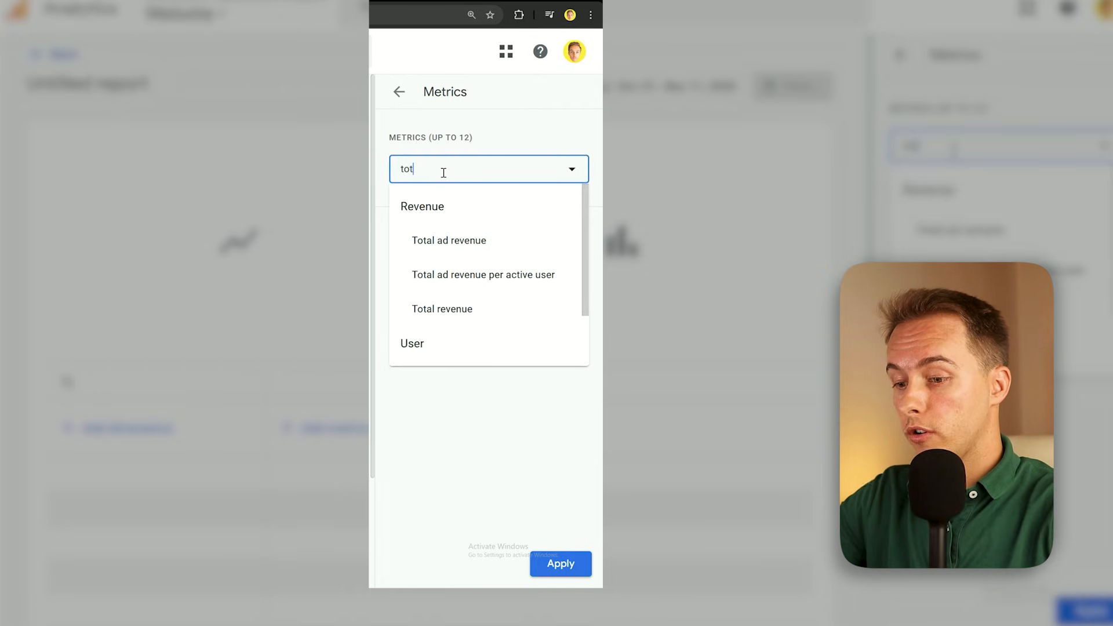
type("al us")
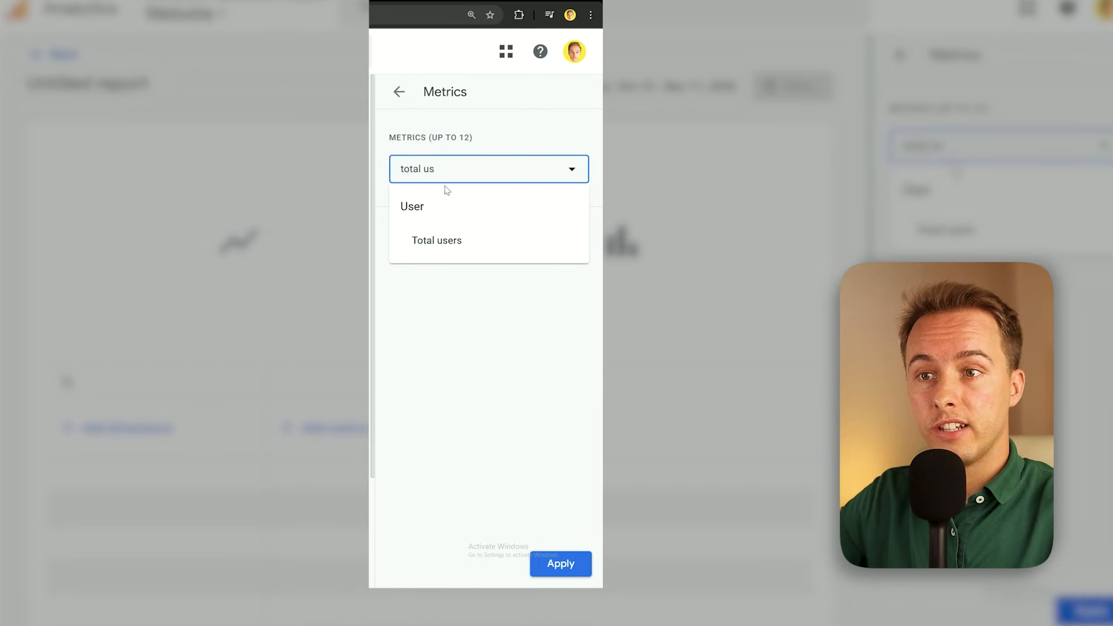
left_click(464, 242)
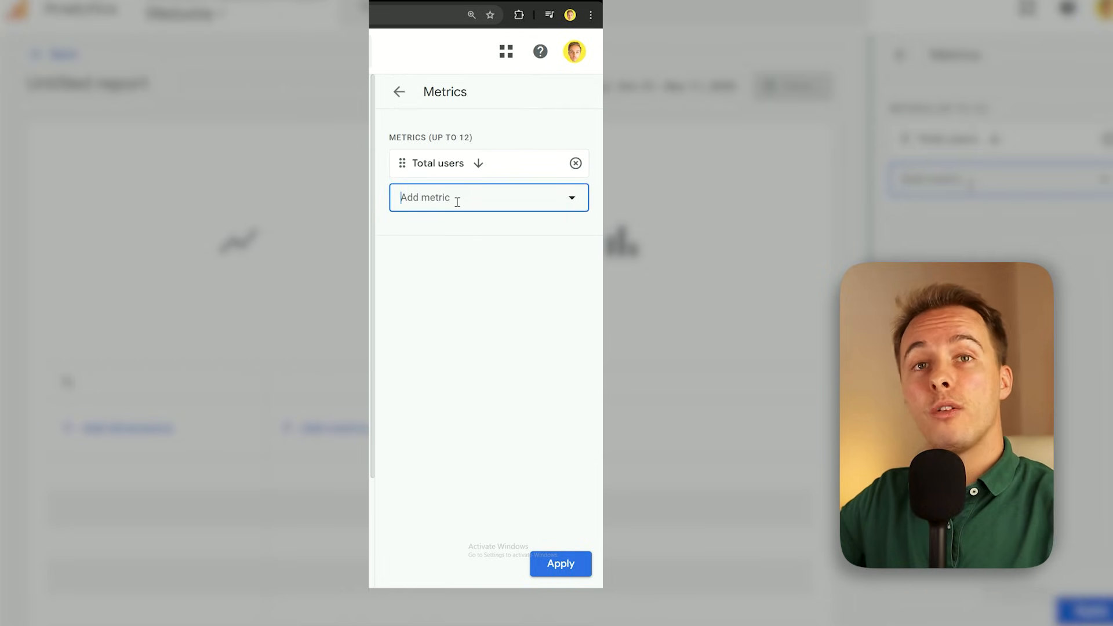
type("key event")
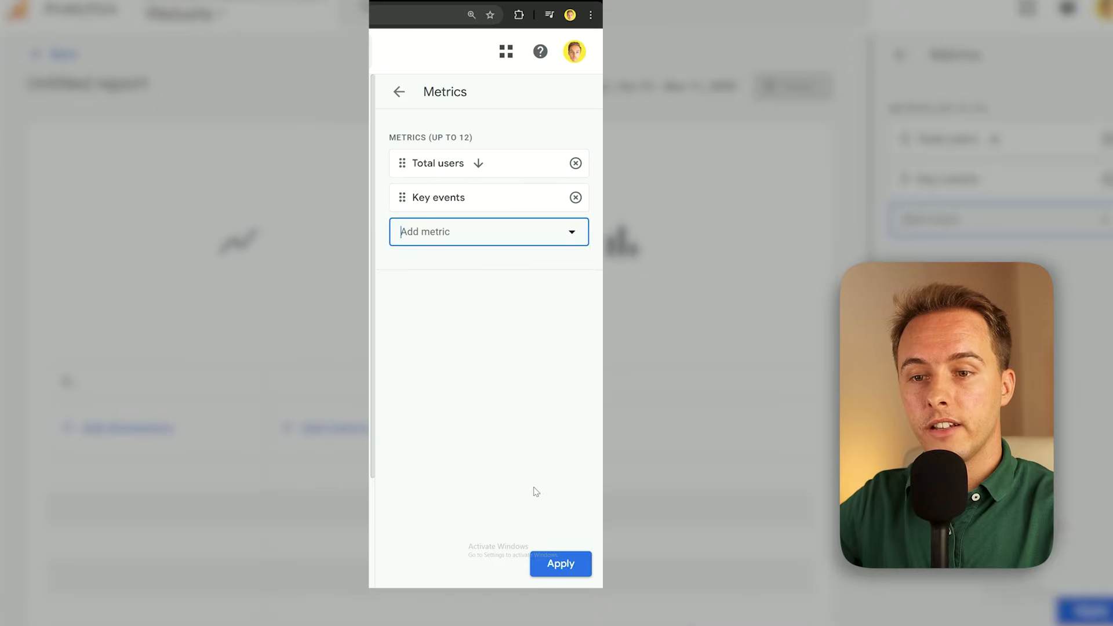
left_click(388, 102)
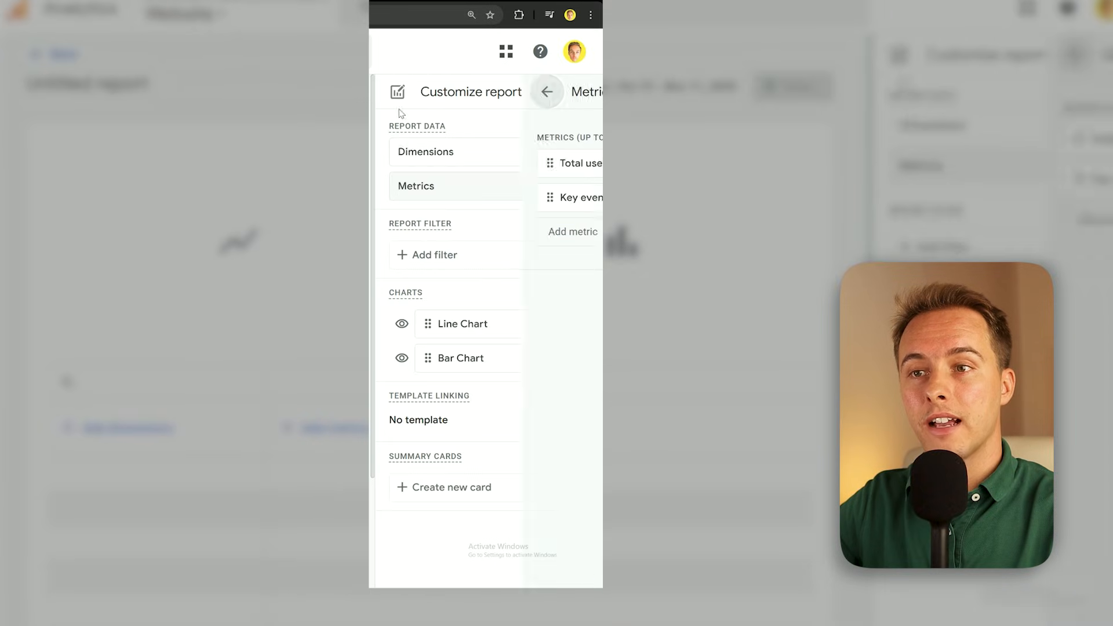
Build a report filter where Session source matches partial regex 'chatgpt|openai|perplexity|deepseek|gemini|bard|anthropic|claude|gpt|llama|mistral|grok|character|iask'
left_click(437, 256)
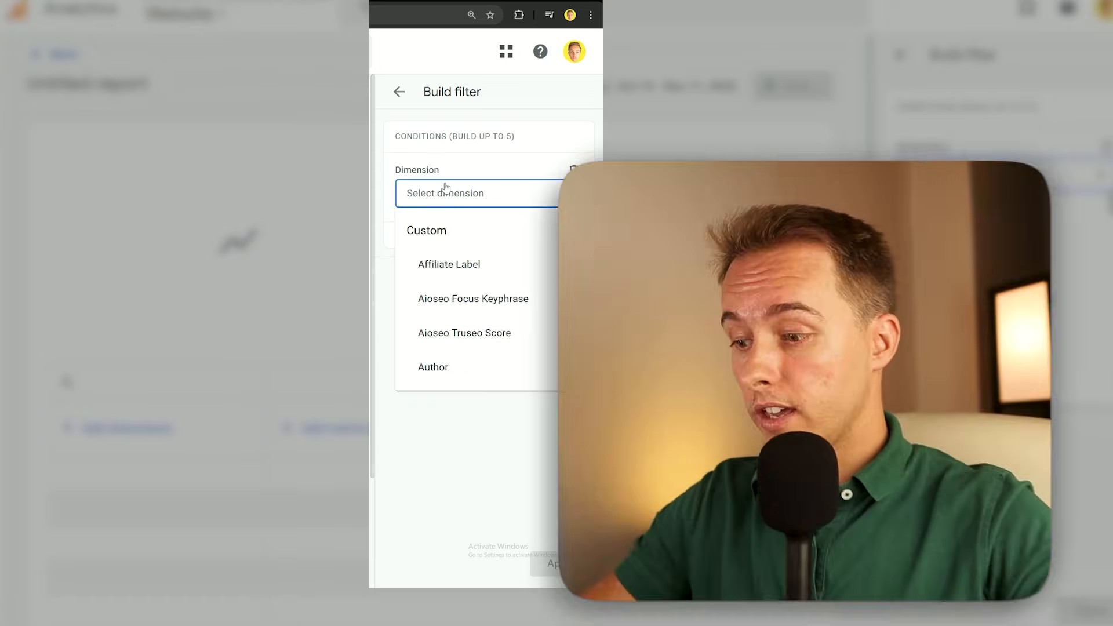
type("ses")
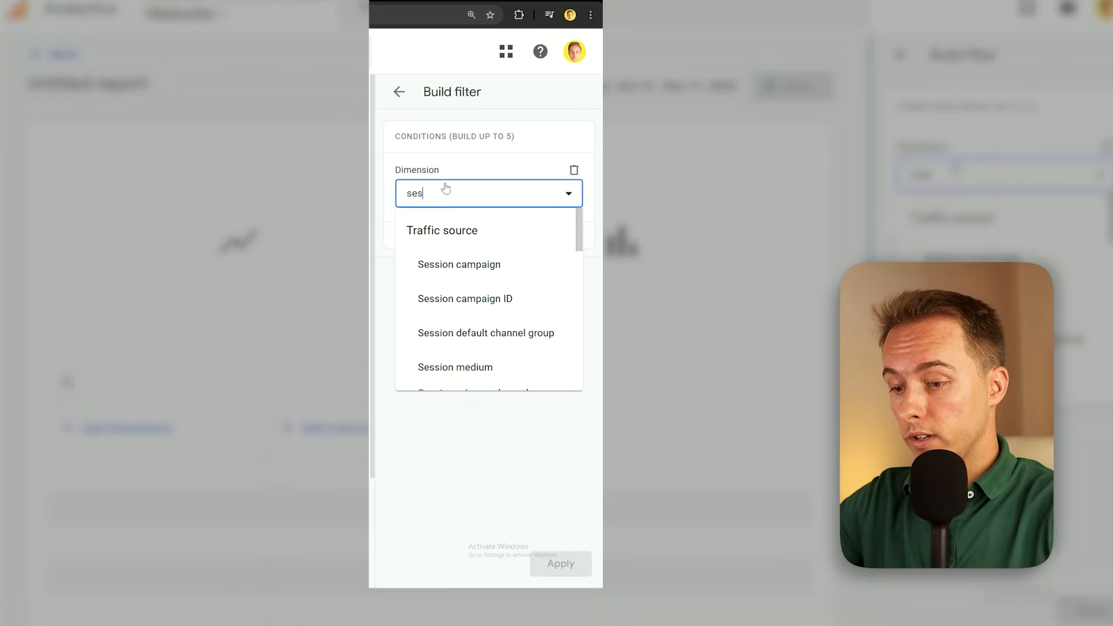
type("sion")
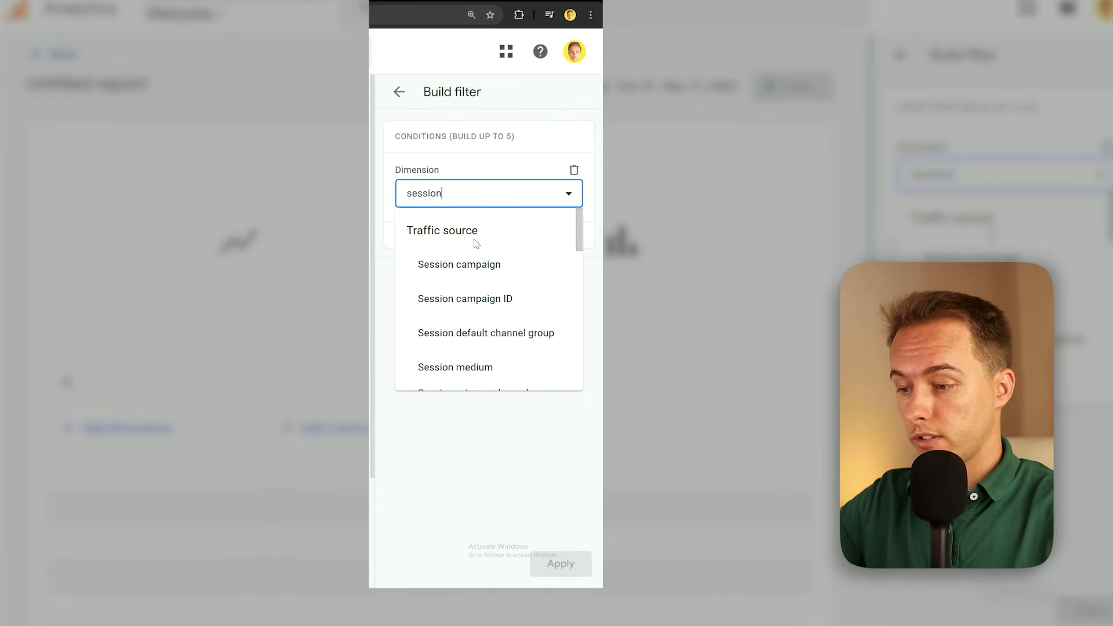
type(" so")
left_click(473, 263)
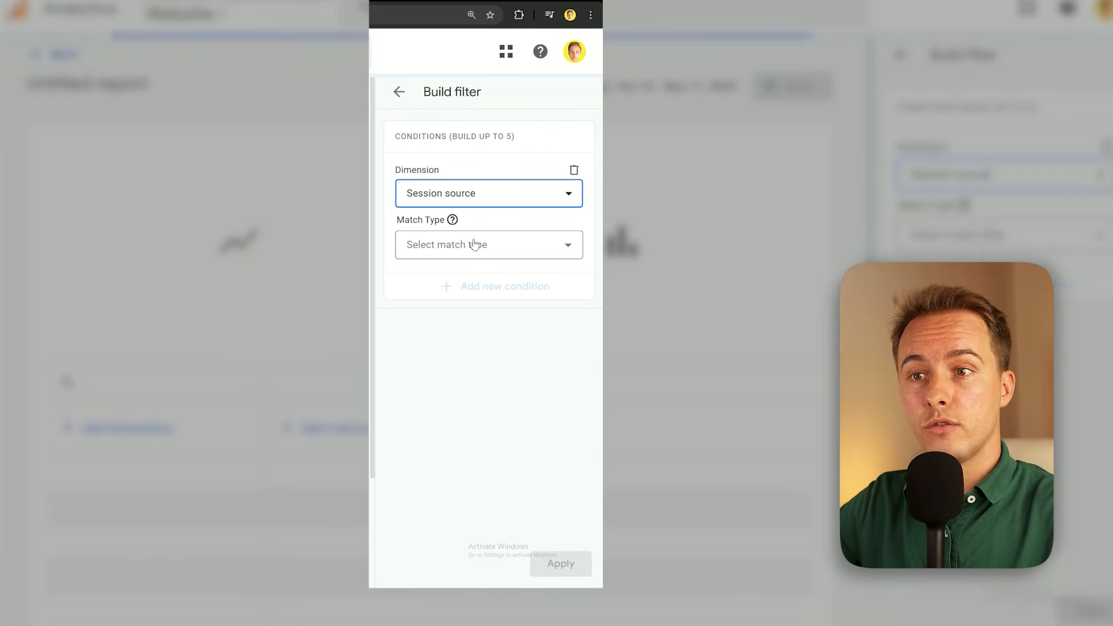
left_click(476, 244)
scroll(482, 290, "down", 1)
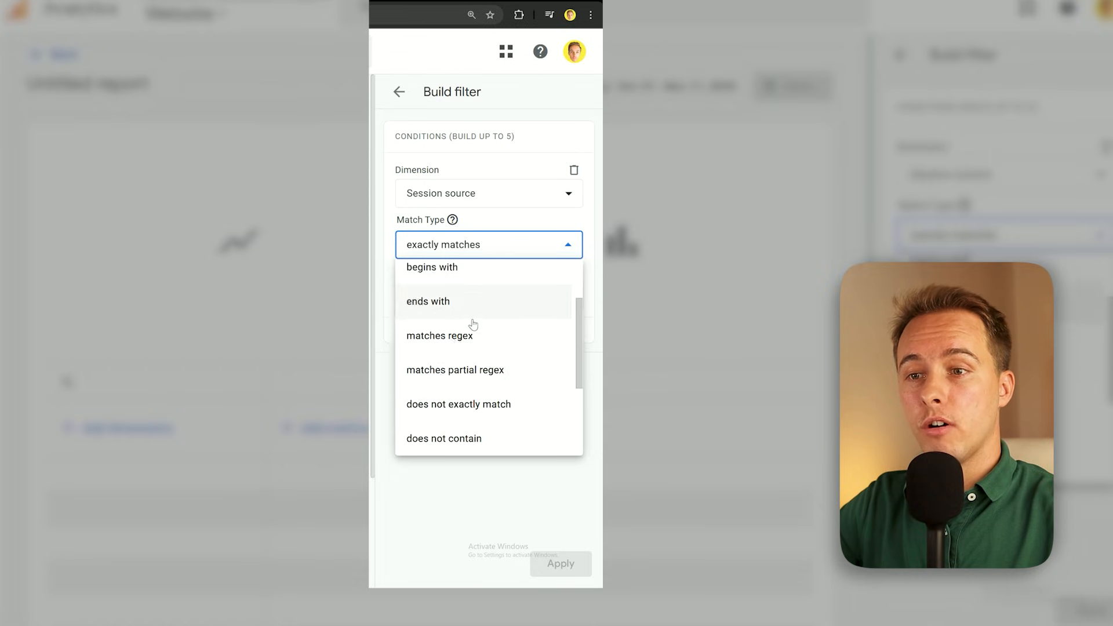
left_click(470, 364)
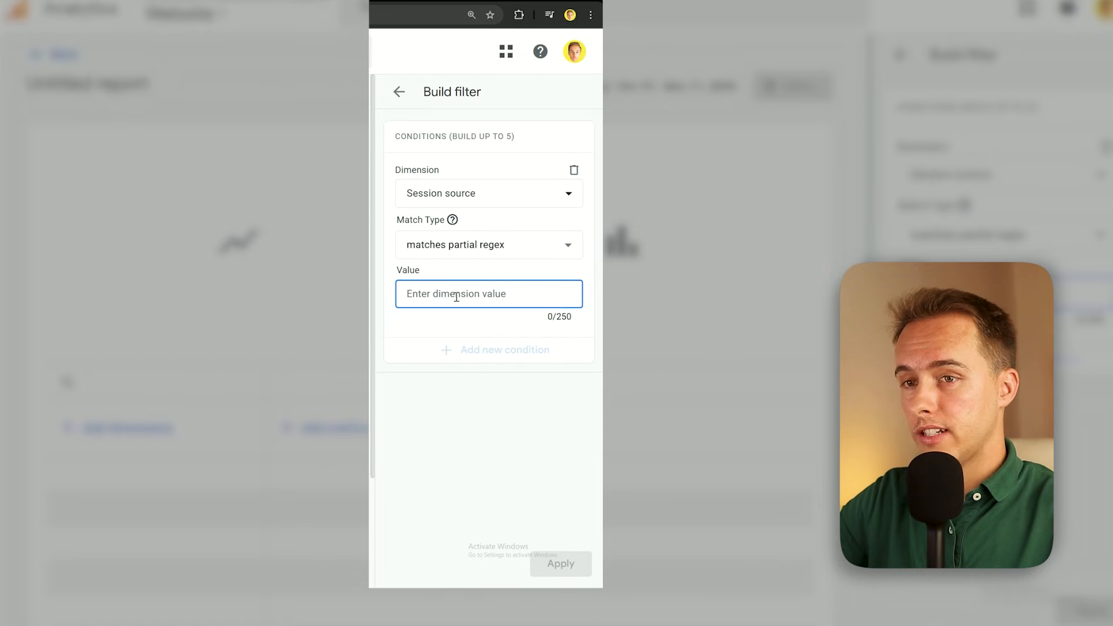
type("chatgpt|openai|perplexity|deepseek|gemini|bard|anthropic|claude|gpt|llama|mistral|grok|character|iask")
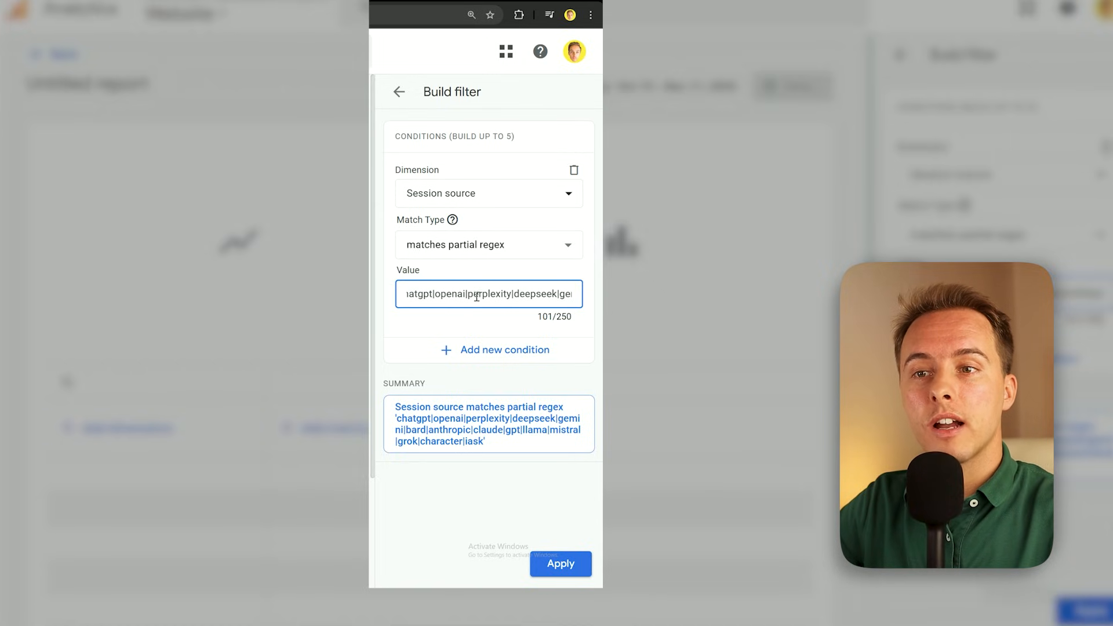
Try inserting the extra placeholder source "sthsrth|" after perplexity in the filter's regex value and remove it again
type("sthsrth")
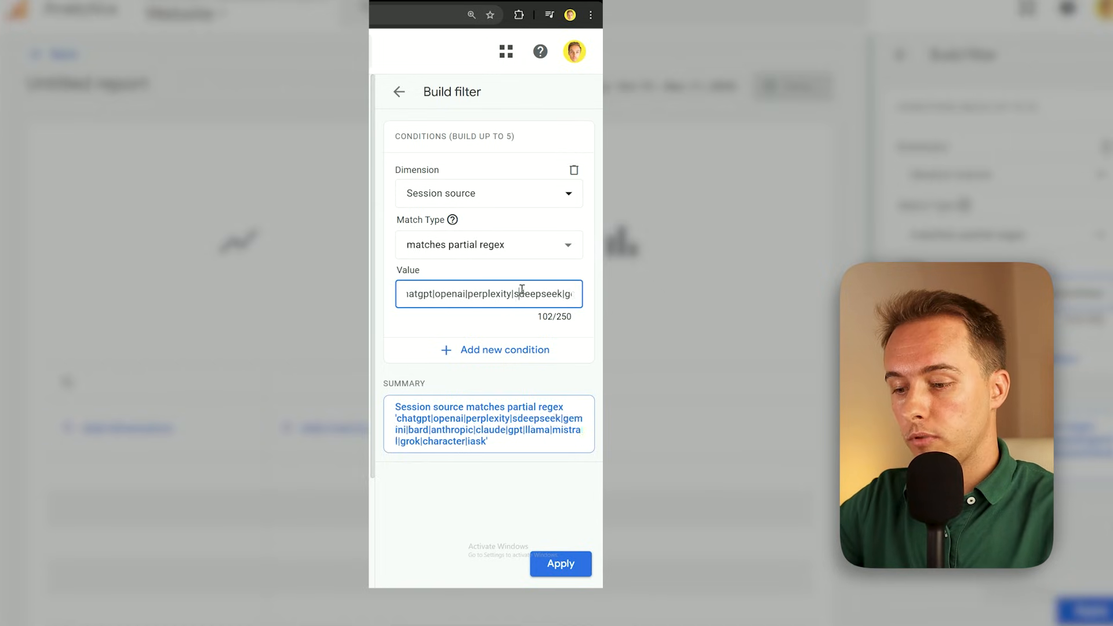
type("|")
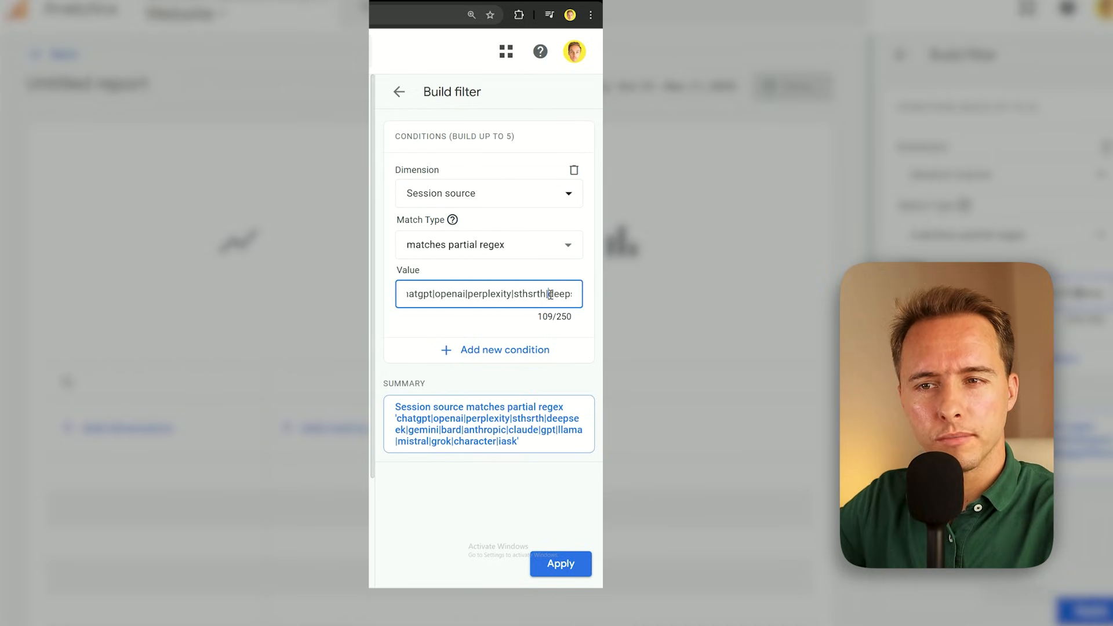
key("BackSpace")
key("BackSpace")
key("BackSpace")
key("BackSpace")
key("BackSpace")
key("BackSpace")
key("BackSpace")
key("BackSpace")
Apply the report filter and set Total users and Key events as the report's metrics
left_click(566, 557)
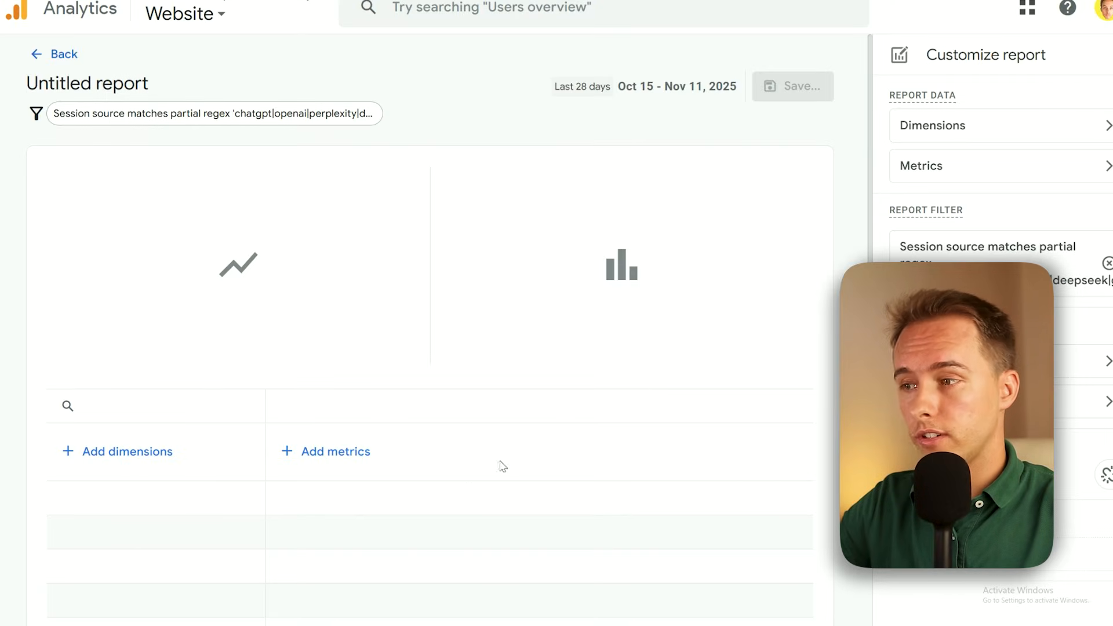
scroll(250, 287, "down", 1)
type("total user")
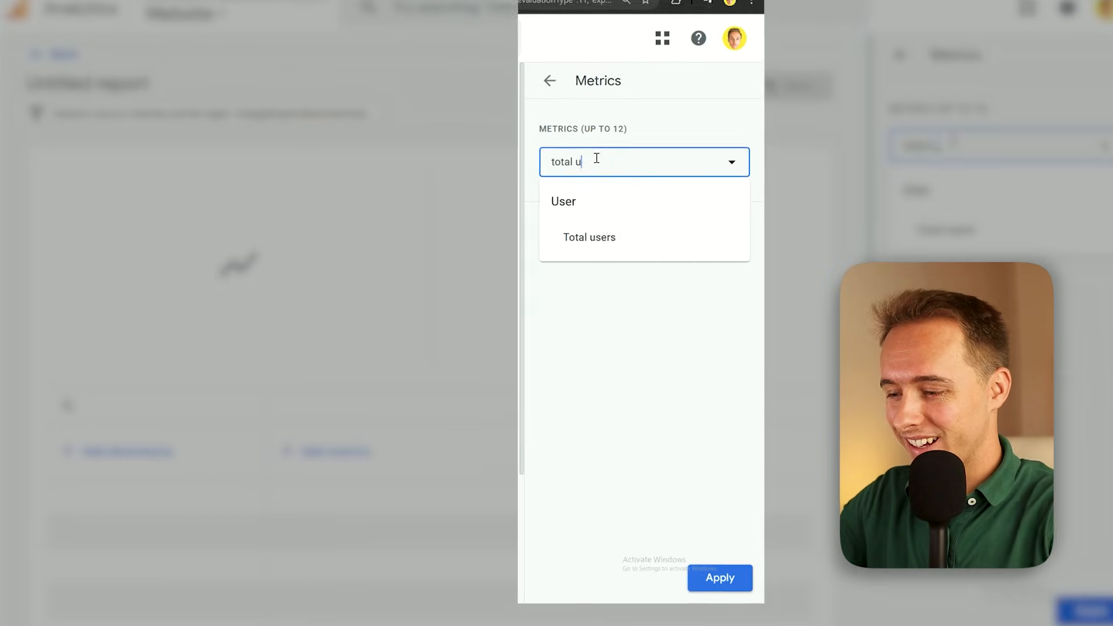
left_click(459, 240)
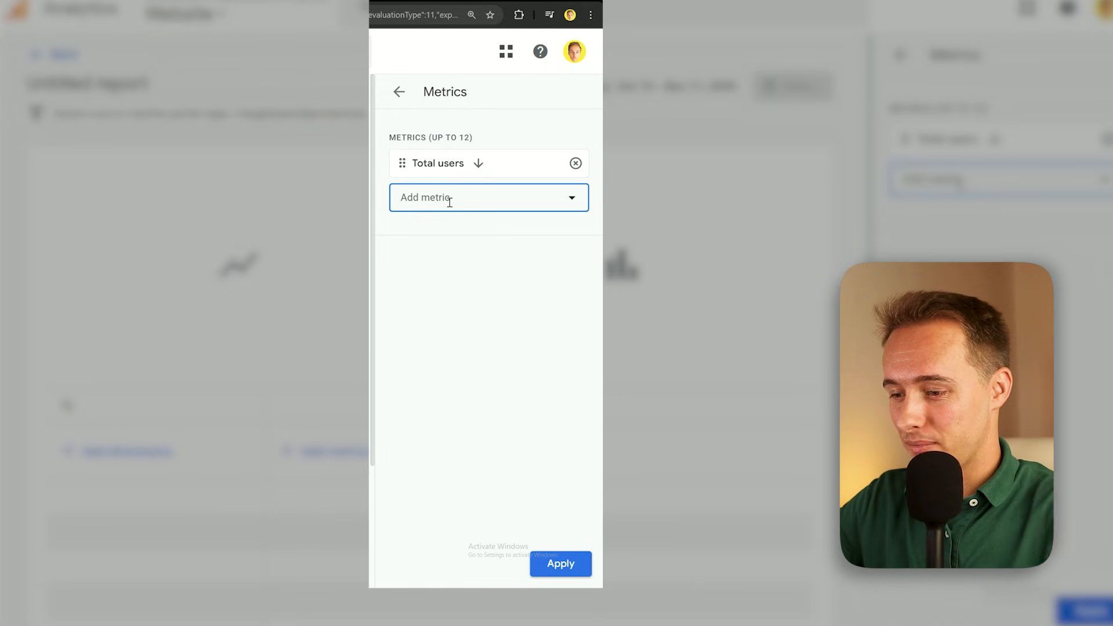
type("key")
left_click(458, 268)
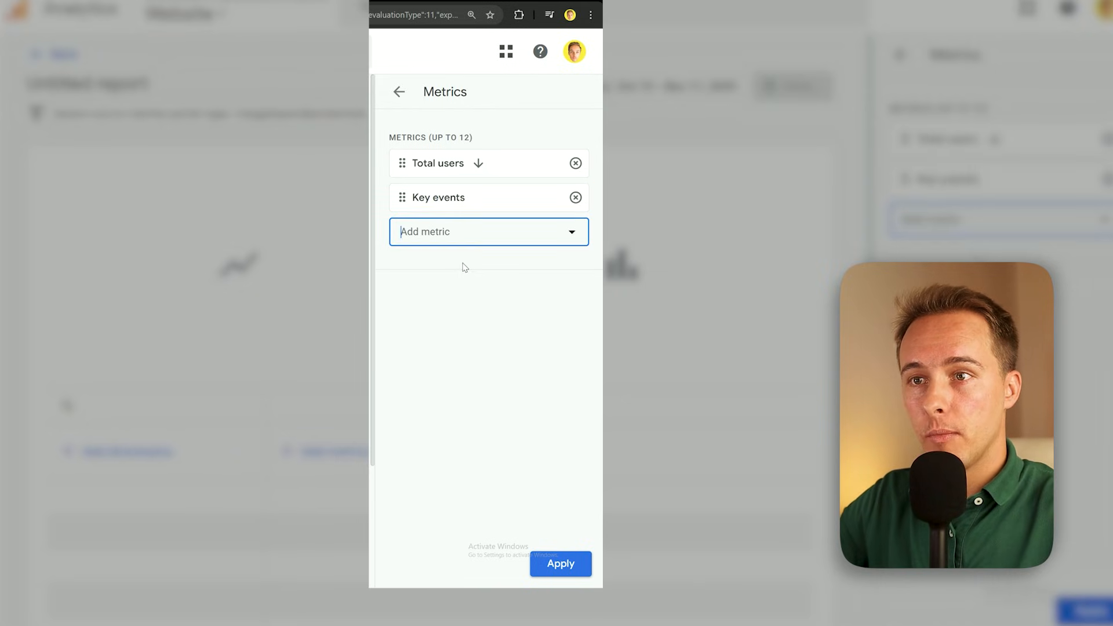
left_click(584, 562)
Add Session source as the report's primary dimension and reapply the session source filter
left_click(476, 164)
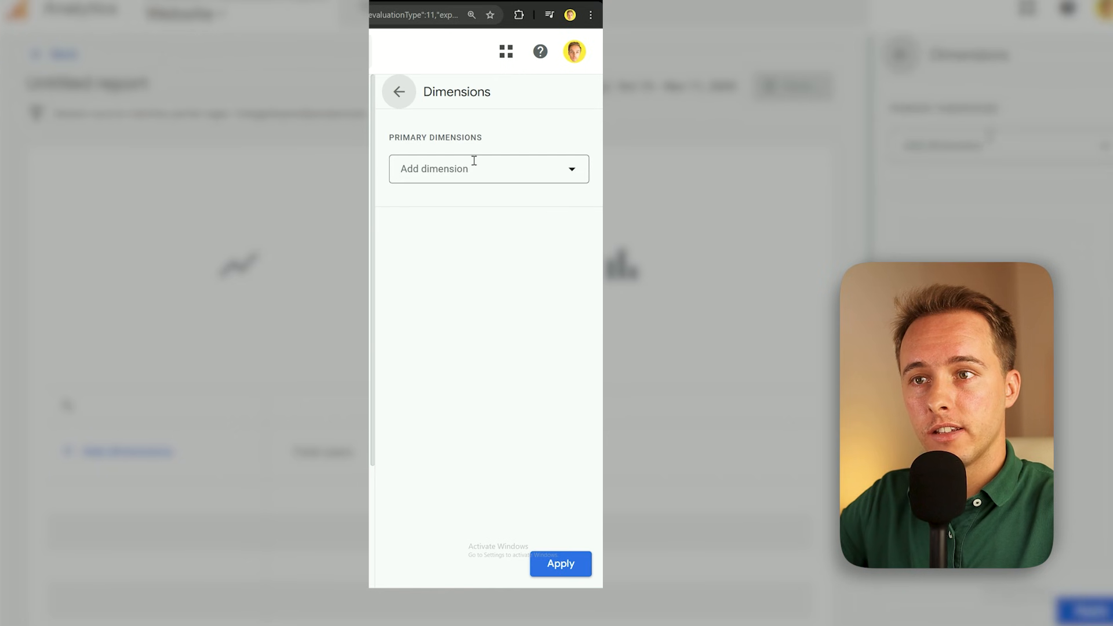
left_click(496, 177)
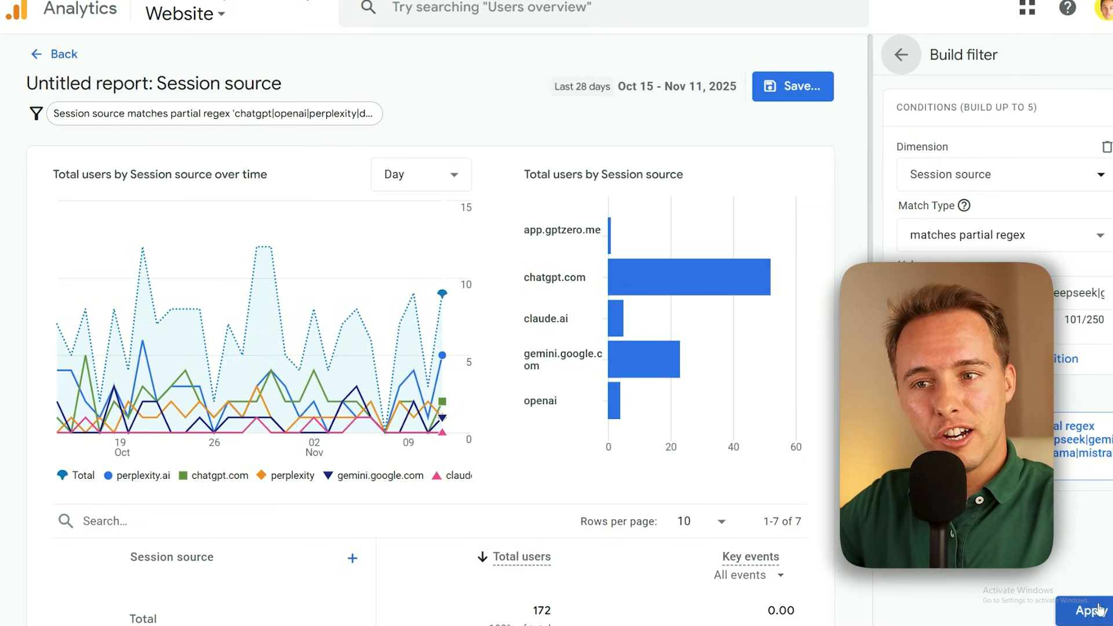
left_click(1098, 615)
Review the report's session source table and save the report under the name "ai traffic"
scroll(343, 301, "down", 4)
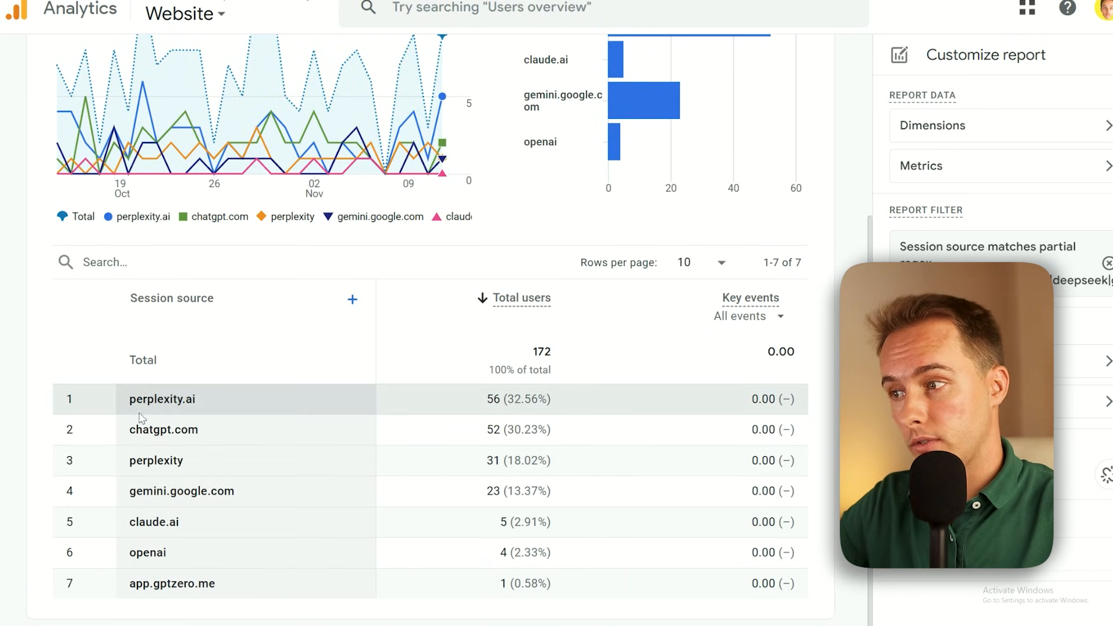
scroll(258, 398, "up", 5)
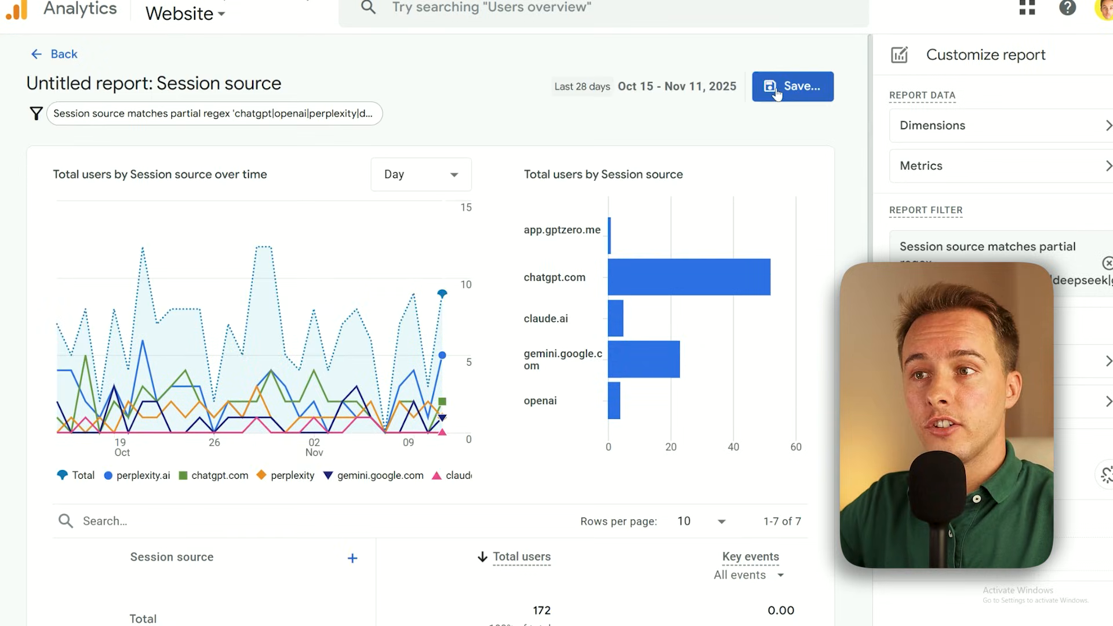
left_click(776, 87)
type("ai traffic")
left_click(719, 419)
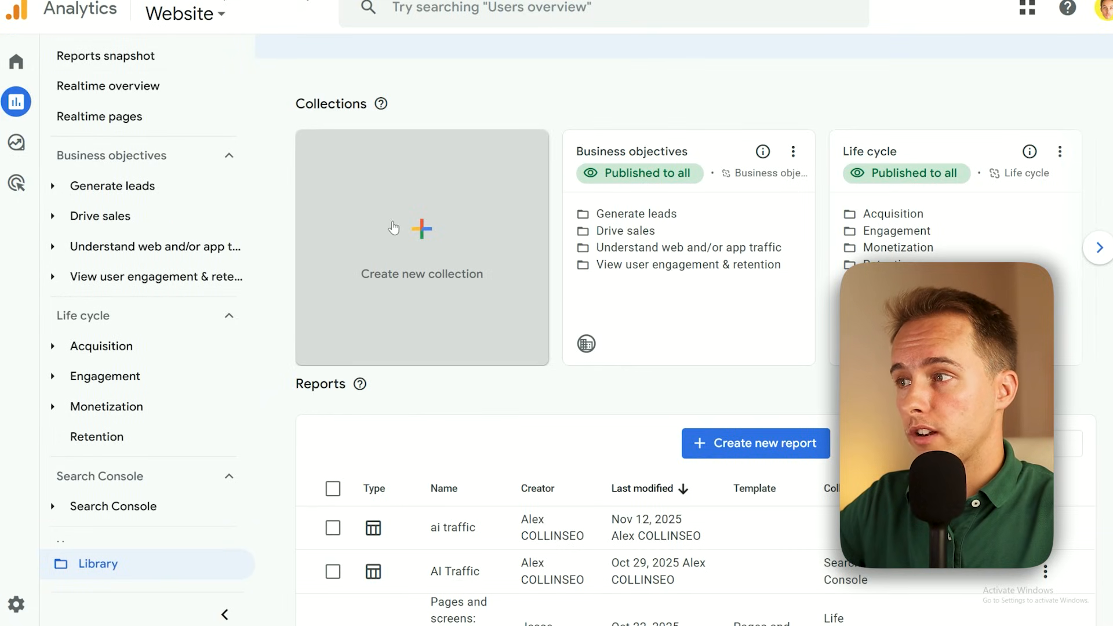
Create a new blank report collection in the Library
left_click(207, 167)
left_click(208, 168)
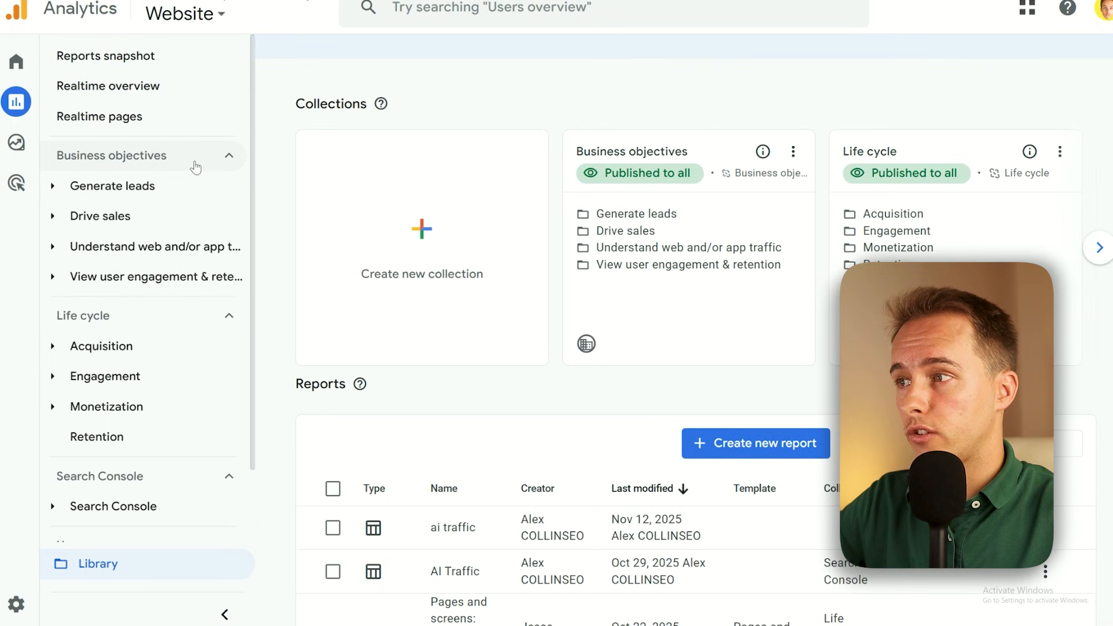
left_click(408, 209)
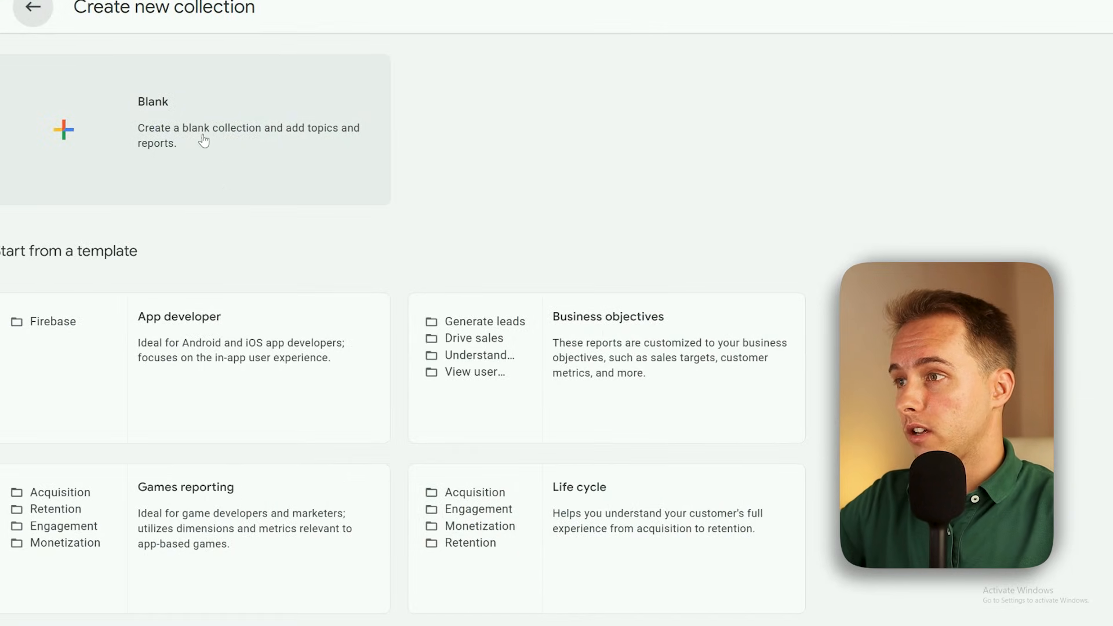
left_click(183, 120)
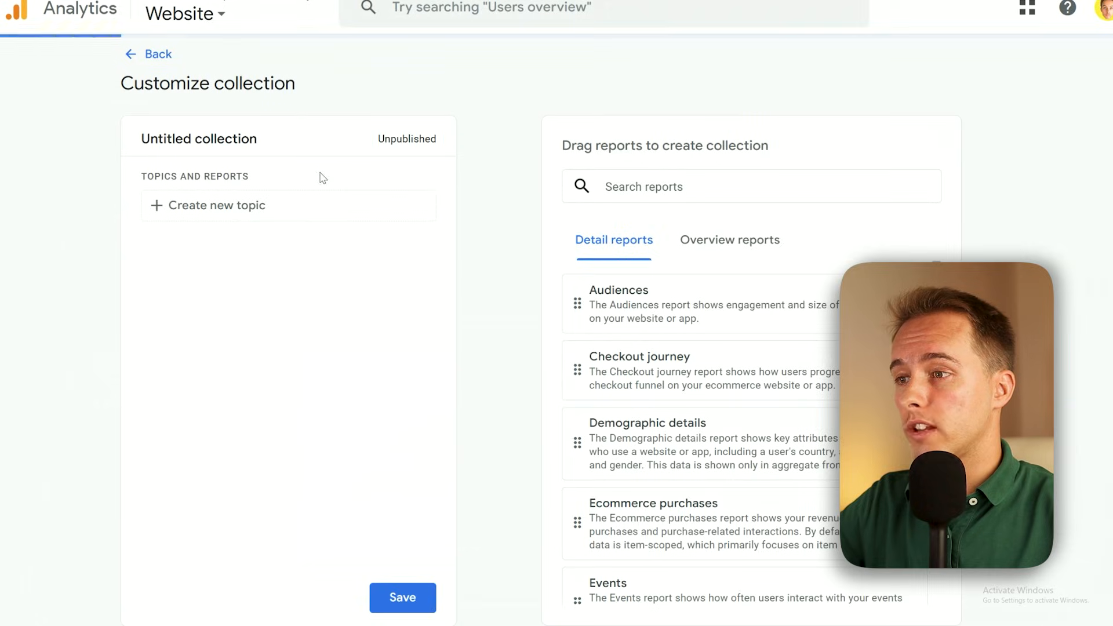
Add the "ai traffic" report under a new topic named "ai" and save the collection as "ai traffic"
left_click(607, 186)
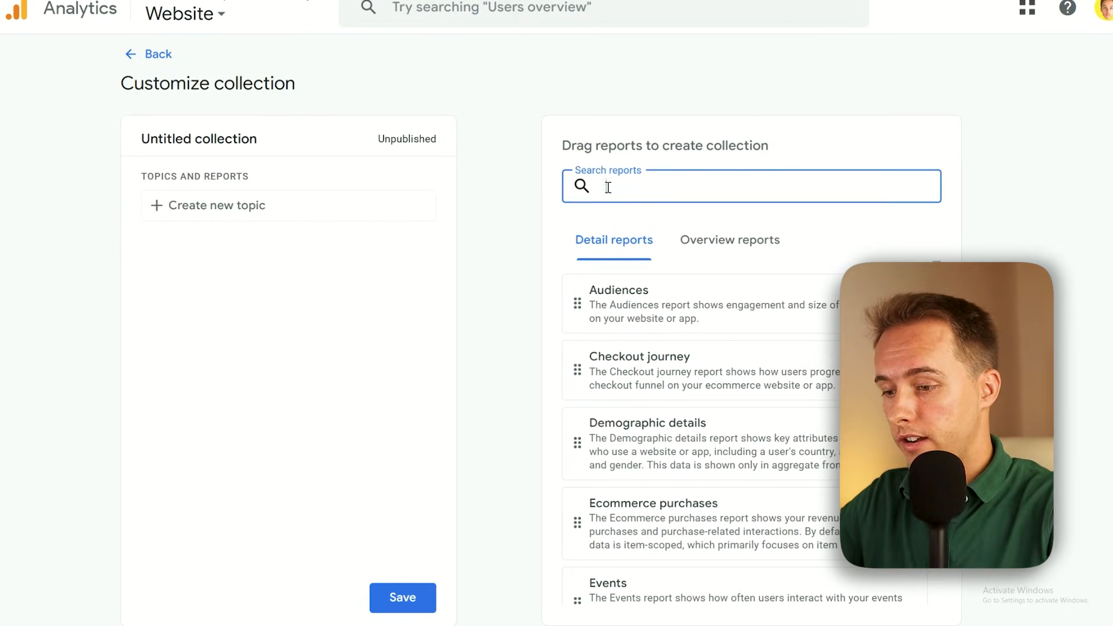
type("ai trr")
key("BackSpace")
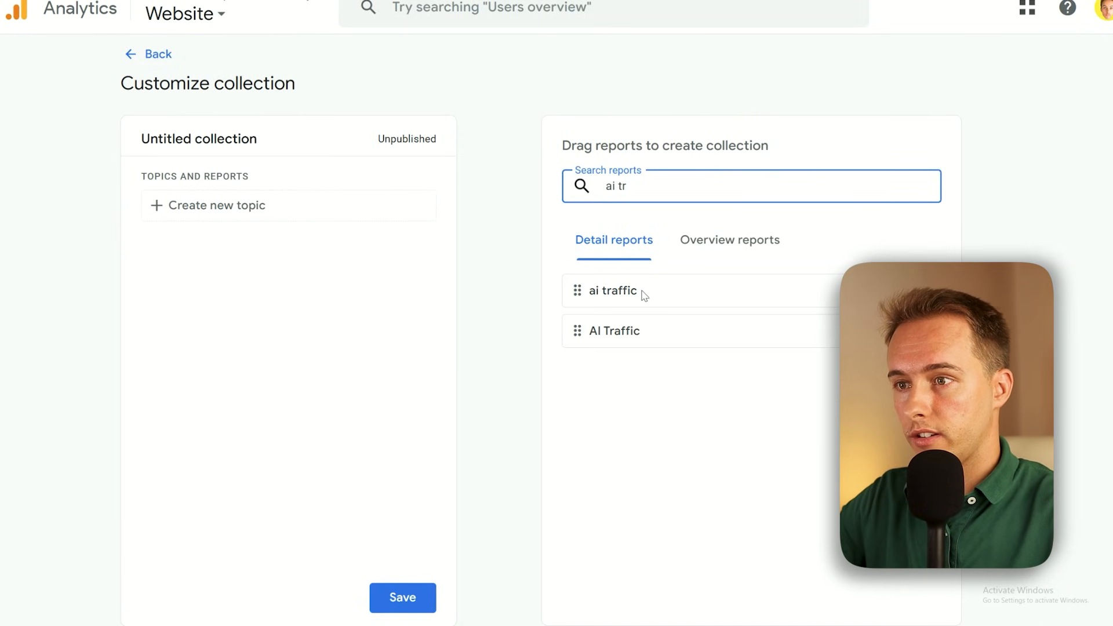
left_click(198, 207)
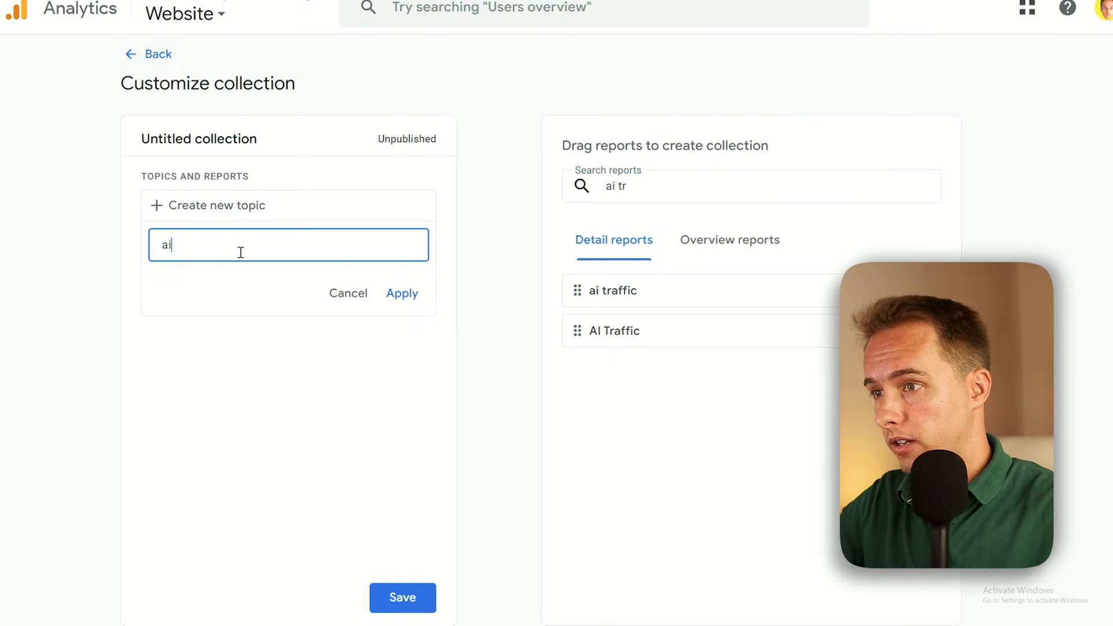
left_click(383, 295)
left_click_drag(579, 292, 178, 272)
left_click(404, 597)
Publish the "ai traffic" collection and open its "ai traffic" report from the reports navigation
scroll(110, 316, "down", 2)
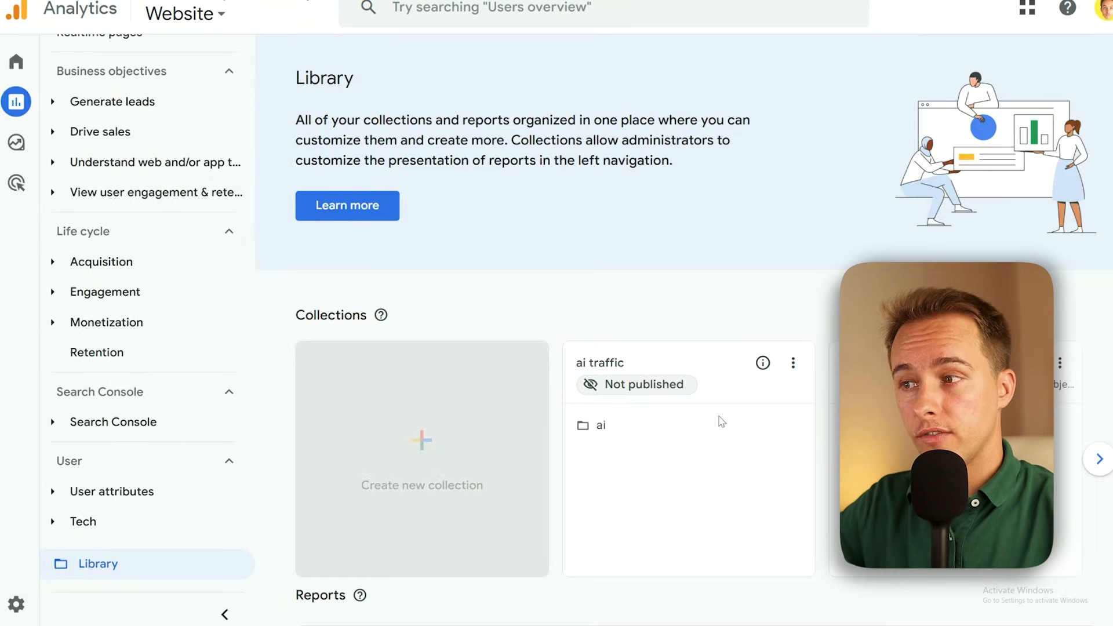
scroll(721, 421, "down", 3)
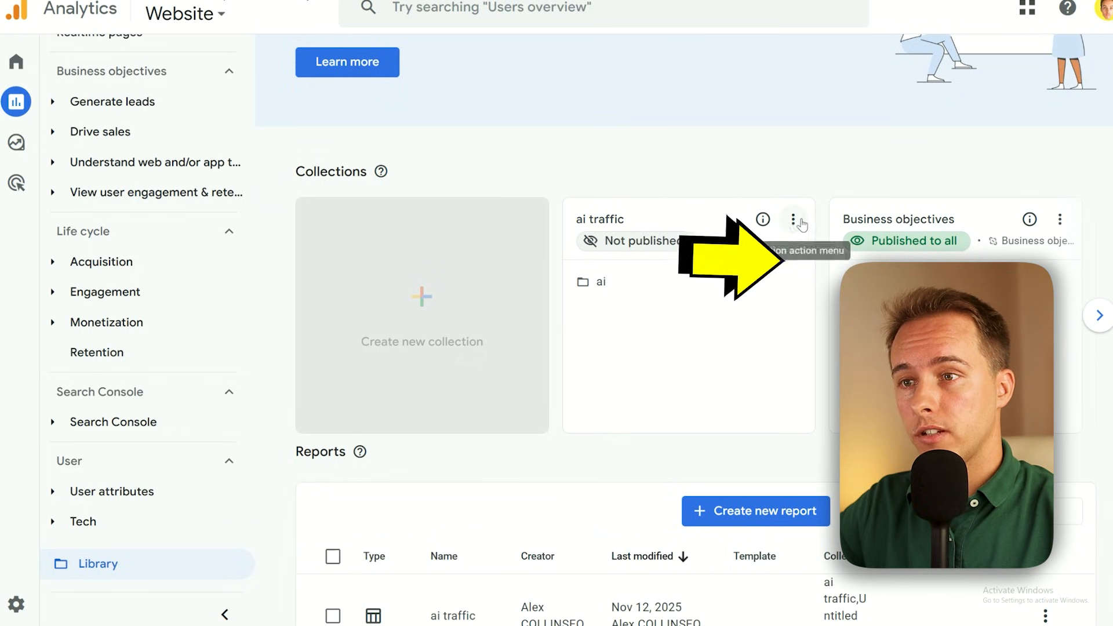
left_click(793, 219)
left_click(838, 271)
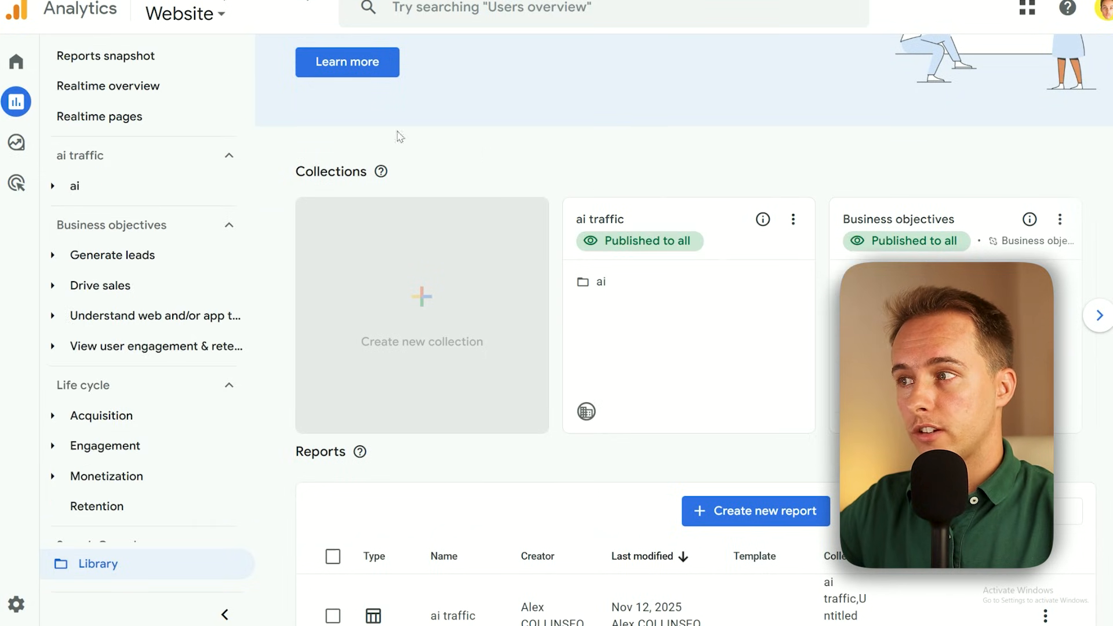
left_click(72, 186)
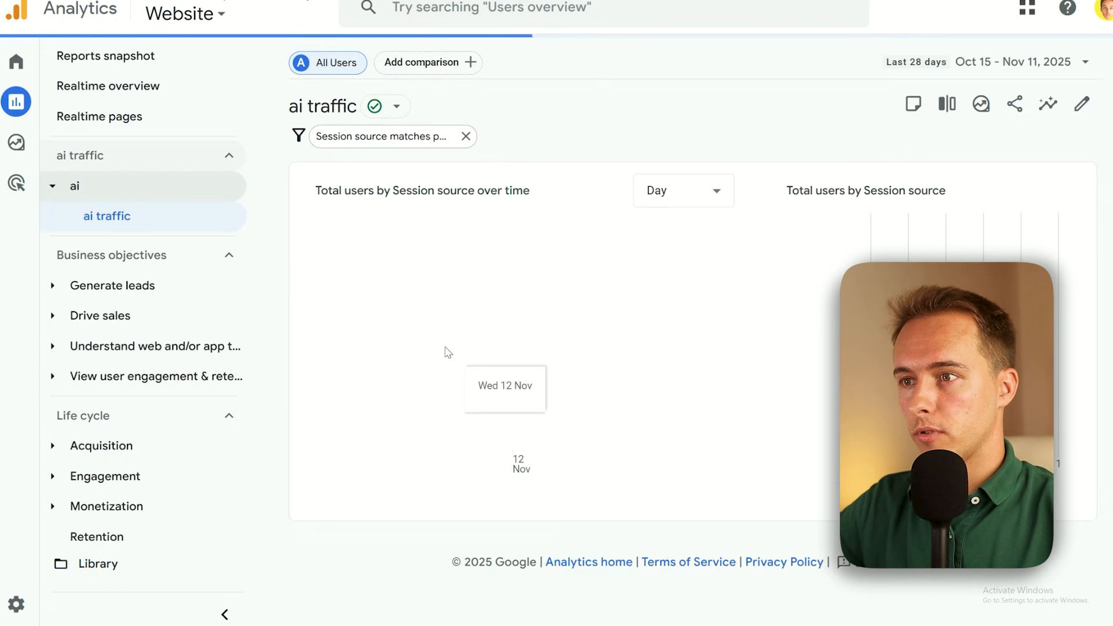
Set the report's date range to This year (Jan - Today) and group the users-over-time chart by month
left_click(988, 63)
scroll(774, 299, "down", 1)
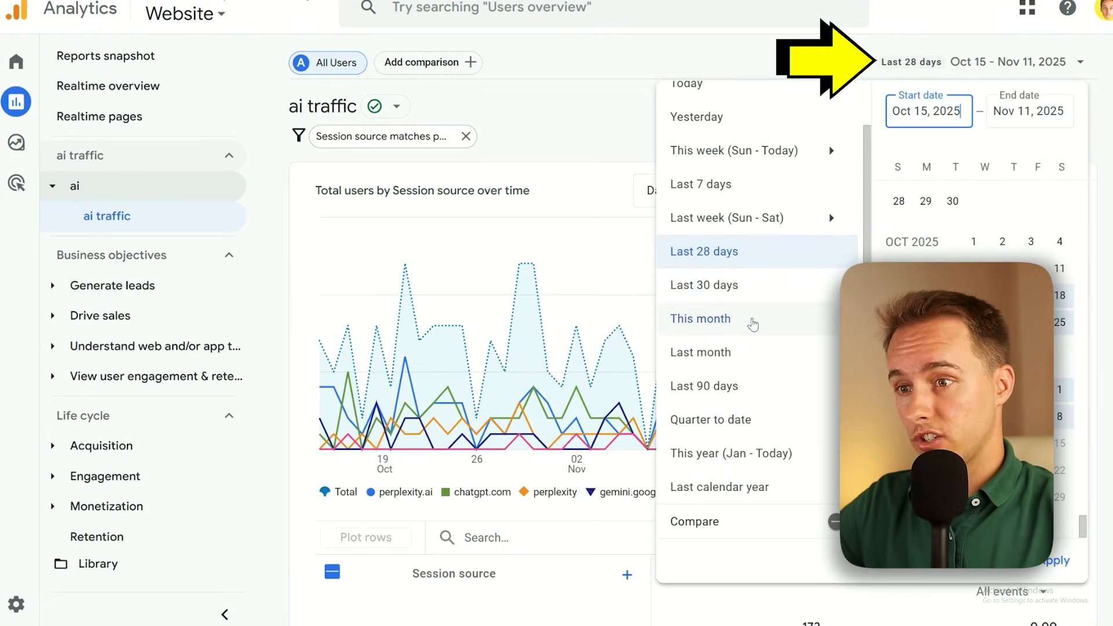
left_click(749, 470)
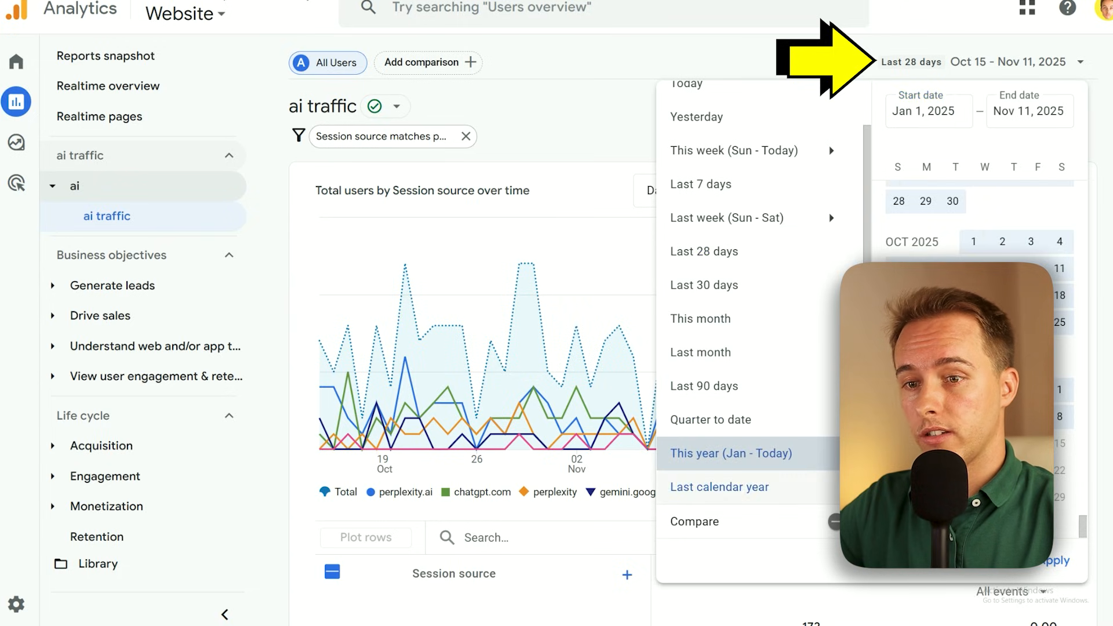
left_click(1072, 557)
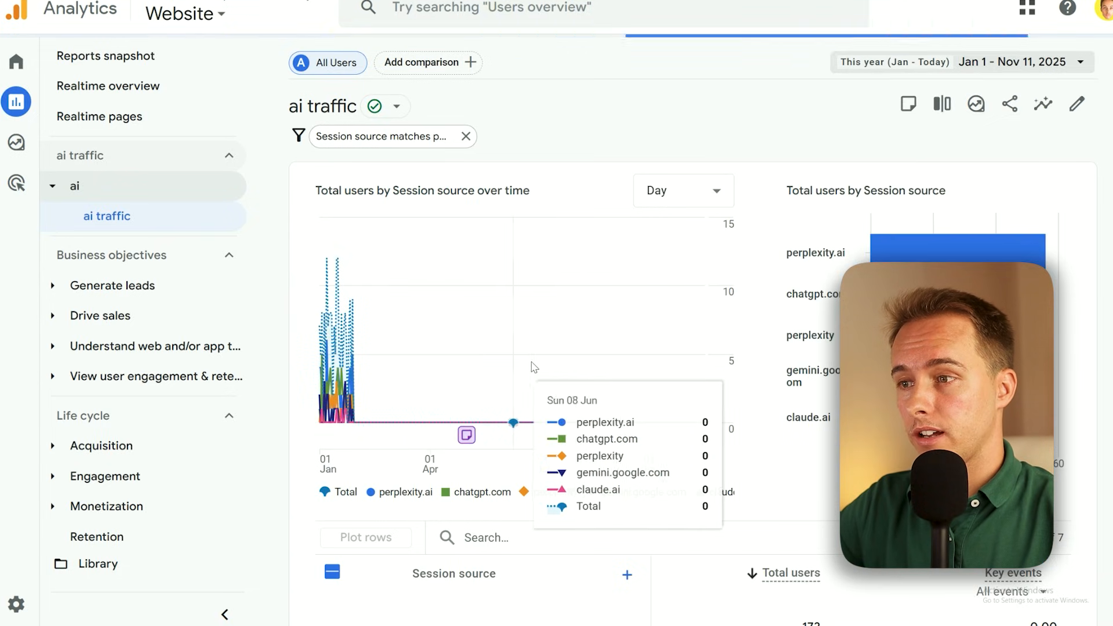
left_click(649, 197)
left_click(692, 315)
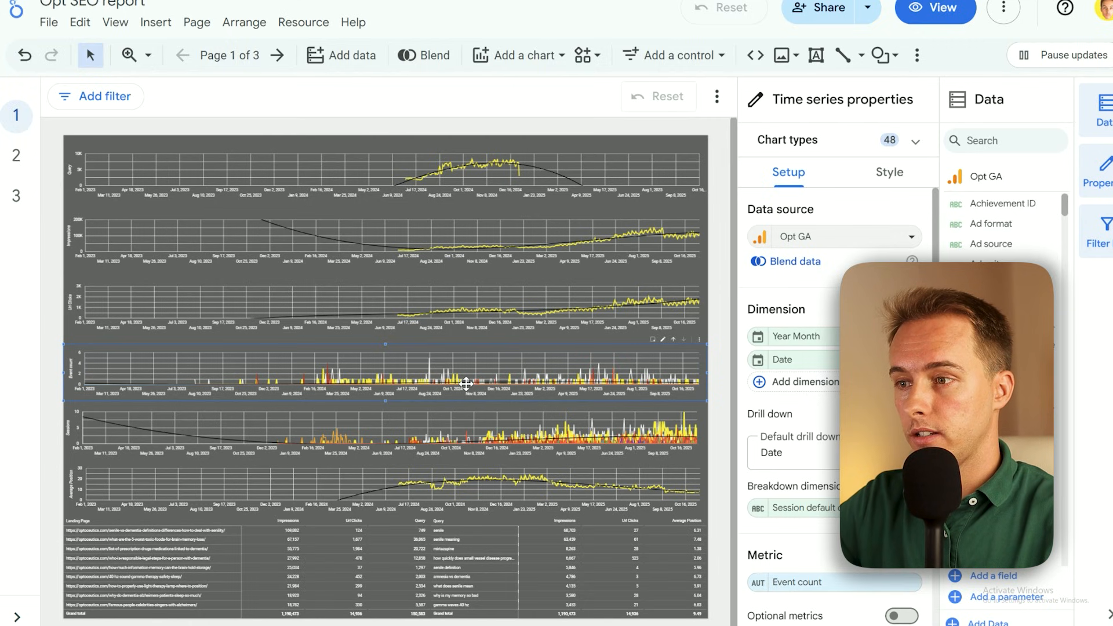
Switch to the Looker Studio SEO report and examine the sessions time series chart's dimensions, metric, filter and date range settings
left_click_drag(446, 369, 455, 429)
left_click(454, 432)
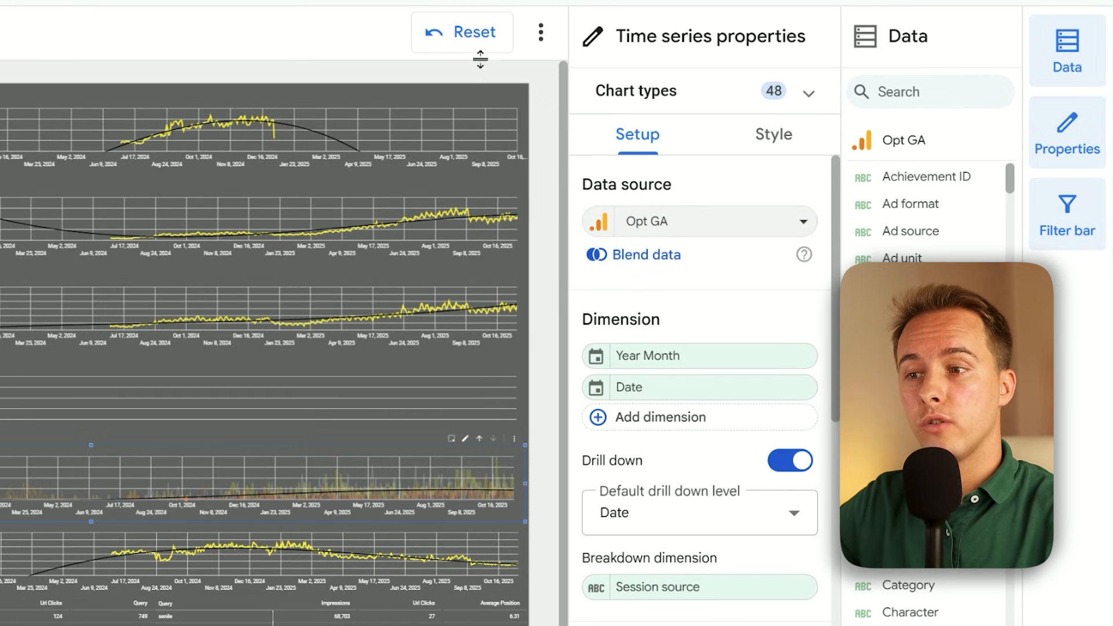
left_click(479, 439)
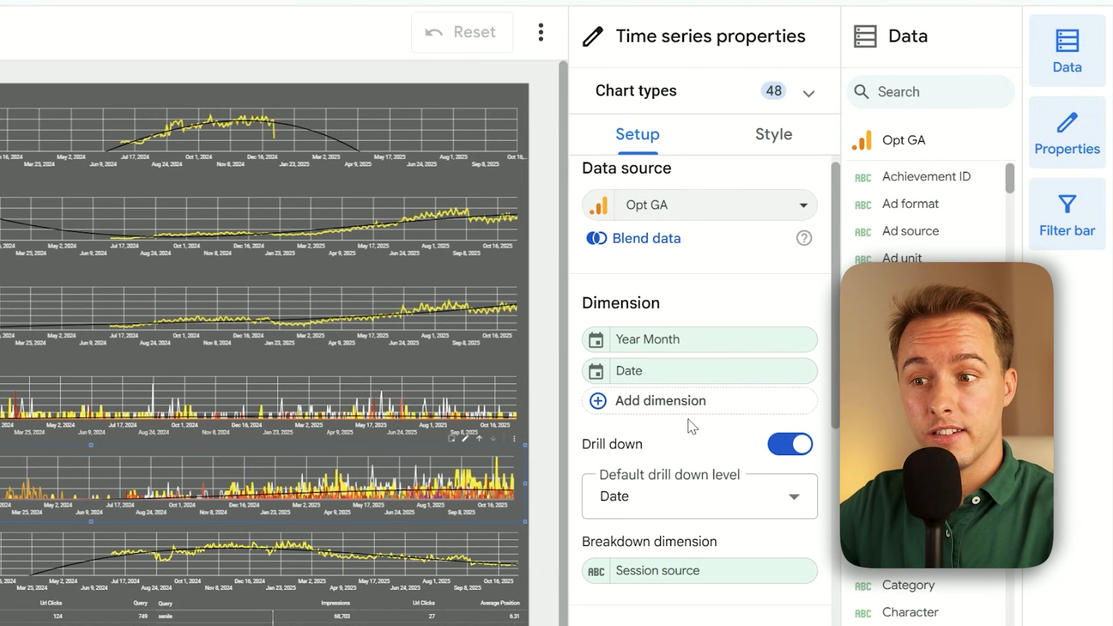
scroll(692, 428, "down", 5)
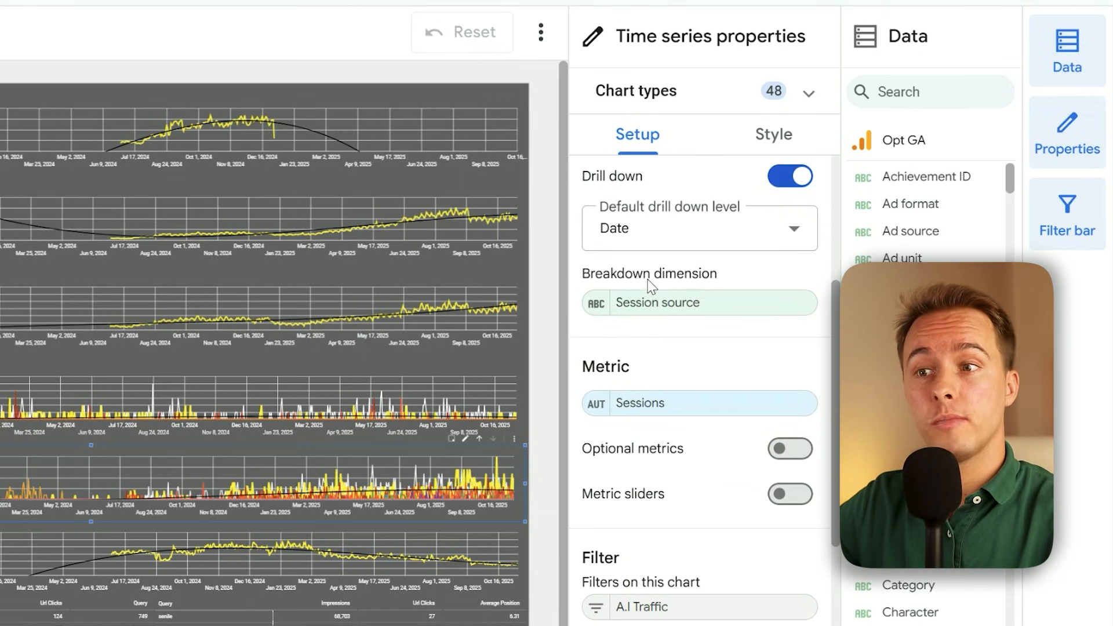
scroll(696, 313, "down", 3)
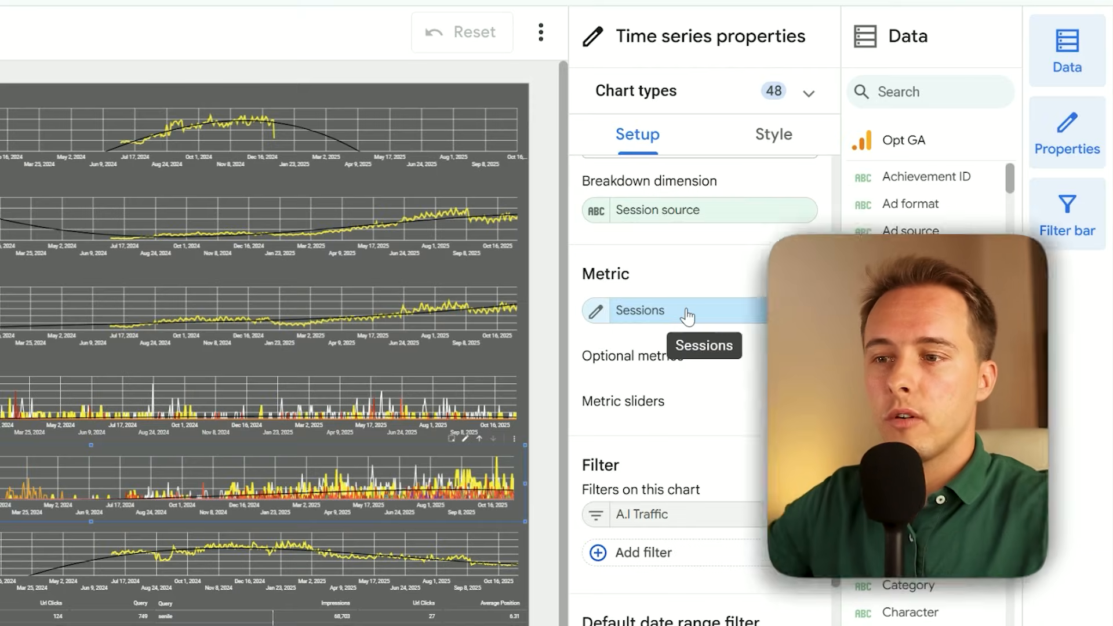
scroll(687, 316, "down", 3)
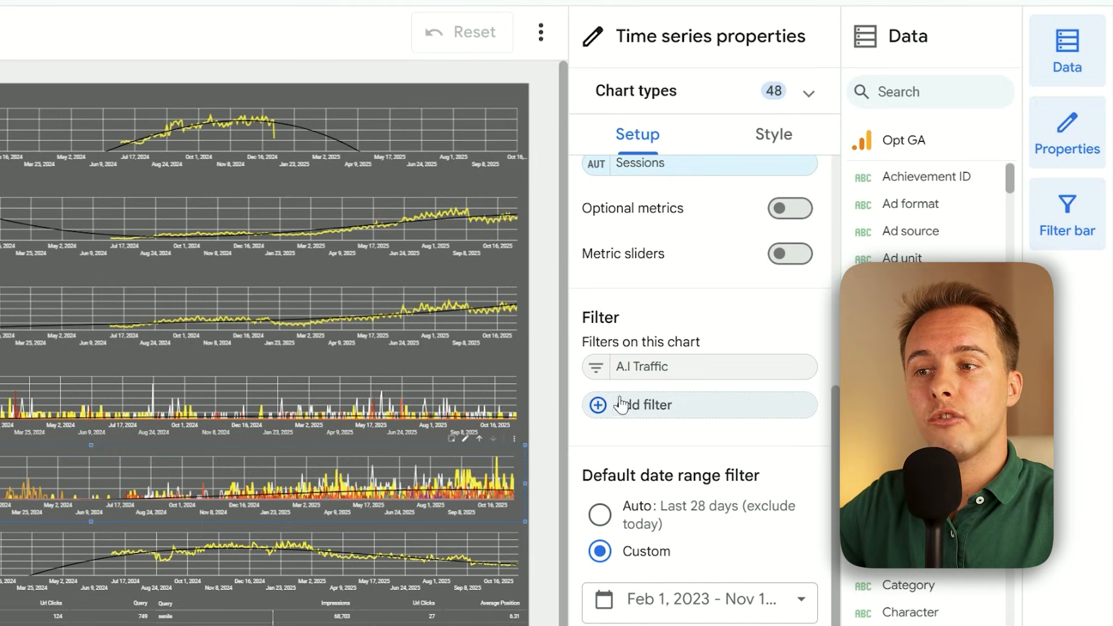
Review the conditions of the chart's "A.I Traffic" filter and close the filter editor without changes
left_click(597, 367)
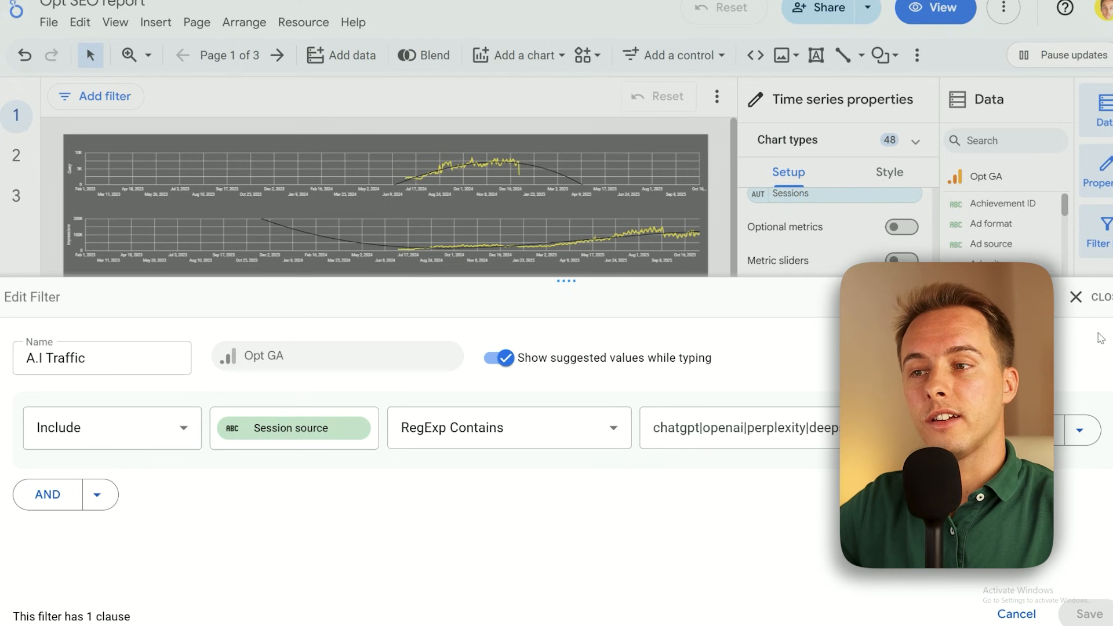
left_click(1076, 297)
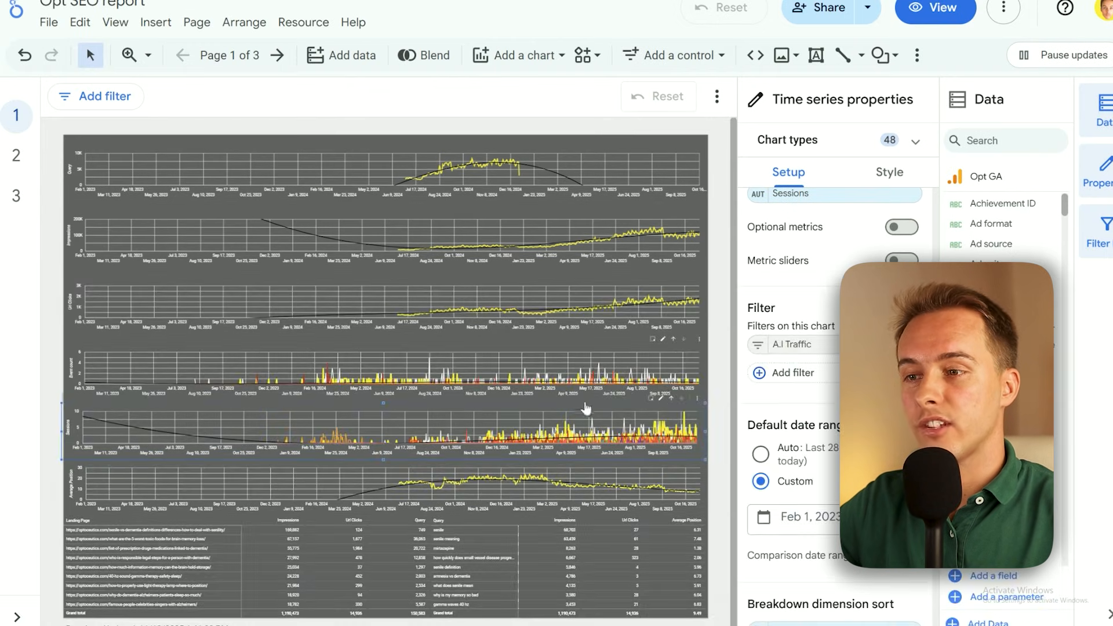
left_click(671, 398)
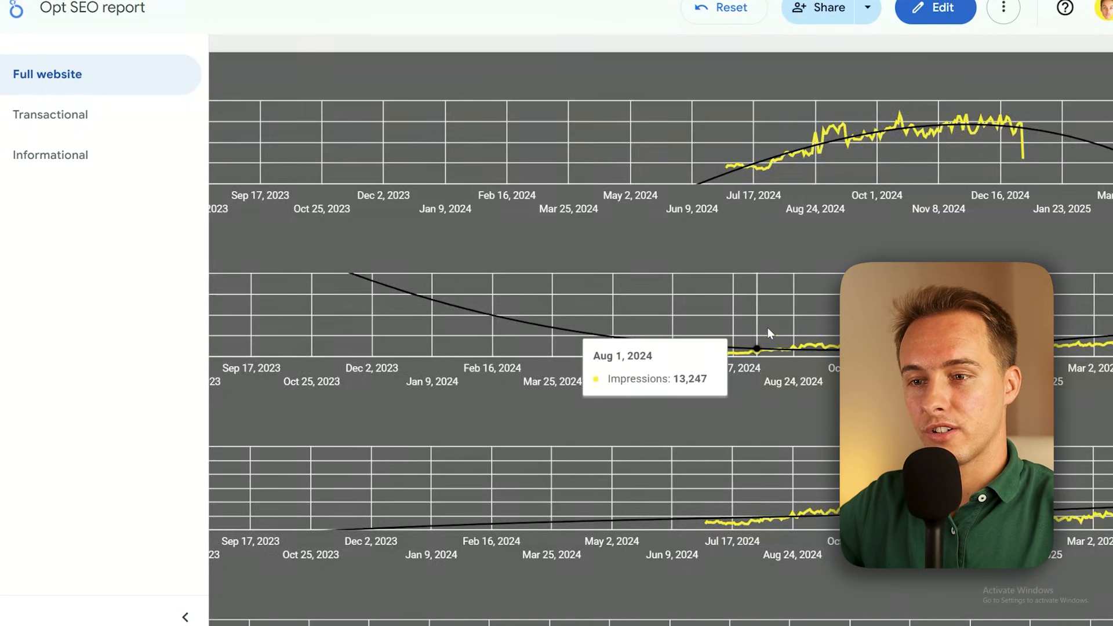
Return to the AI Traffic report in Google Analytics and group its users-over-time chart by Month
scroll(768, 328, "down", 10)
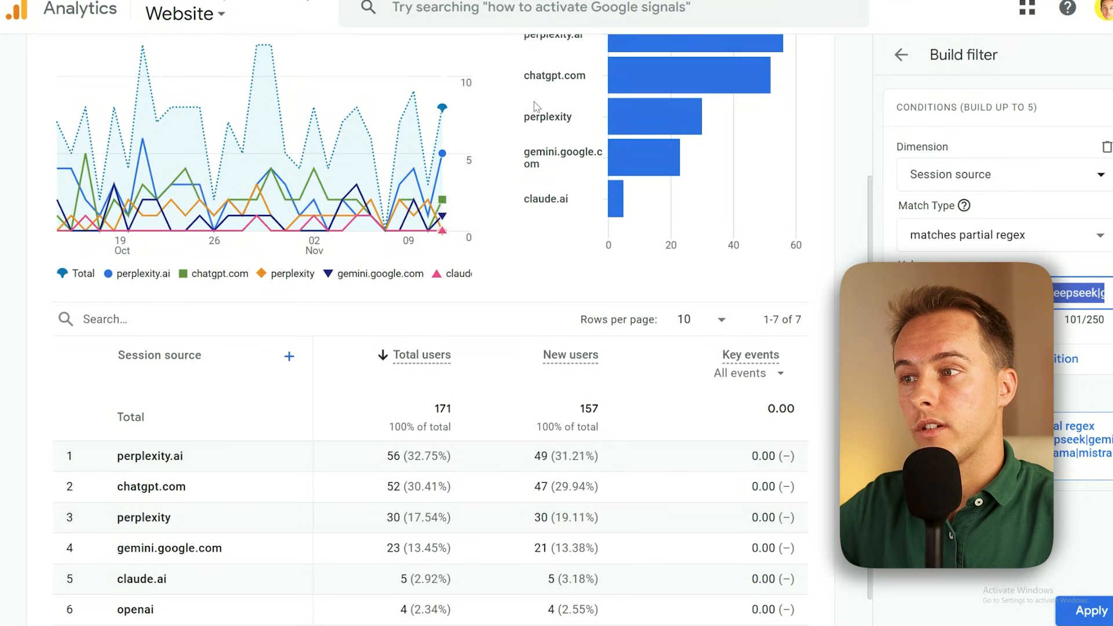
scroll(534, 106, "up", 4)
left_click(423, 174)
left_click(429, 299)
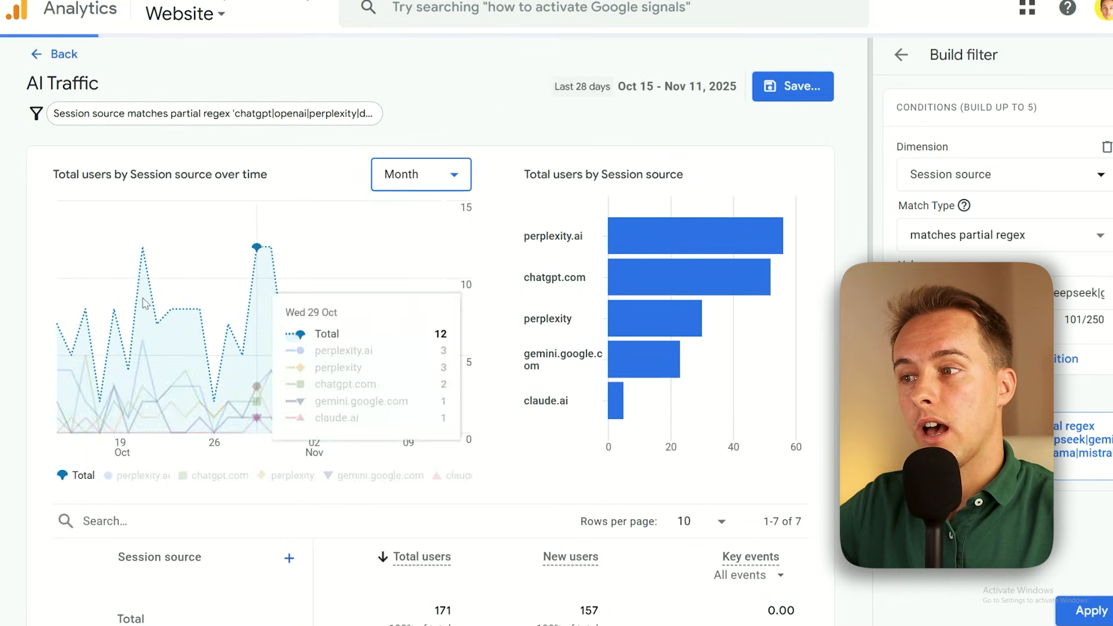